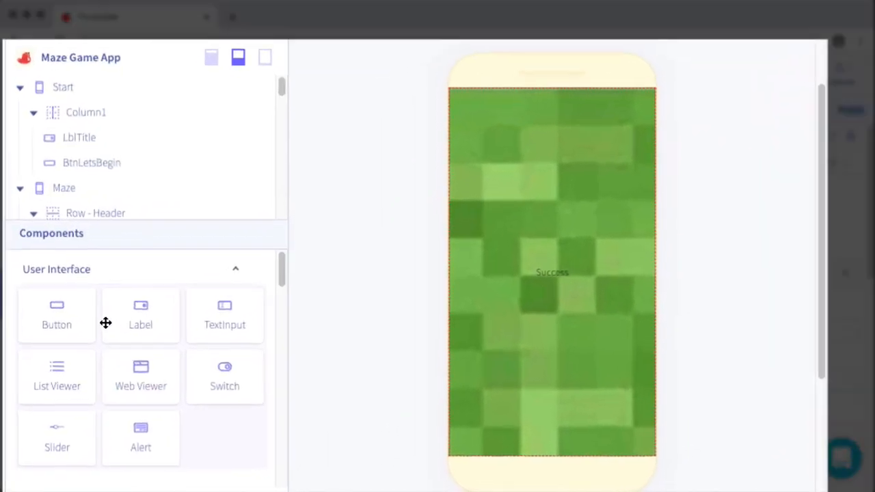
# Add a label and a button to the Success screen, with the label above the button
pyautogui.moveTo(106, 322); pyautogui.dragTo(520, 232)
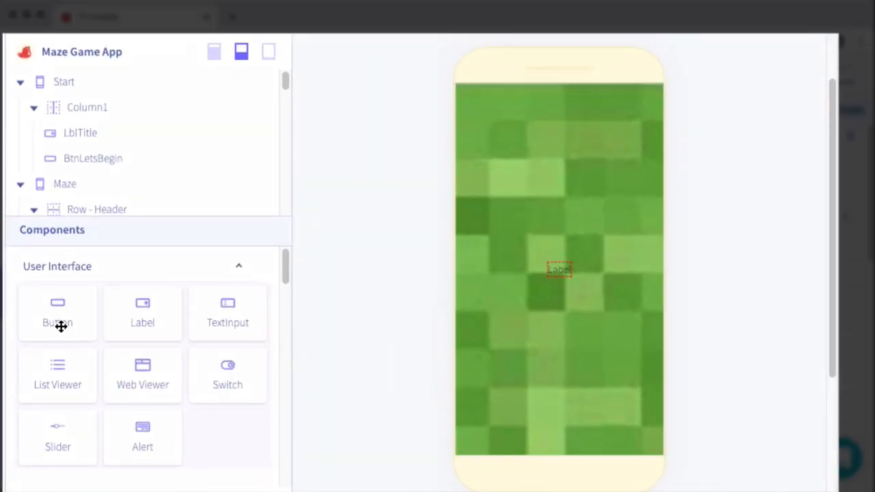
pyautogui.moveTo(61, 327); pyautogui.dragTo(568, 358)
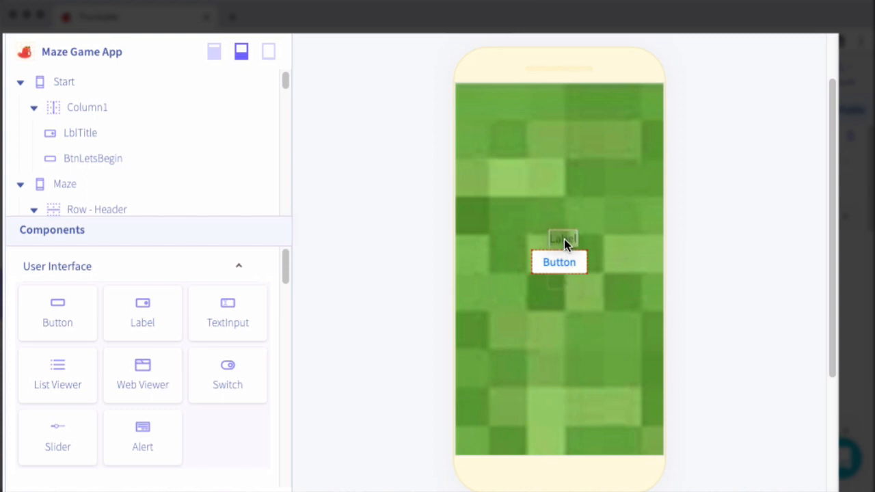
pyautogui.moveTo(564, 240); pyautogui.dragTo(566, 254)
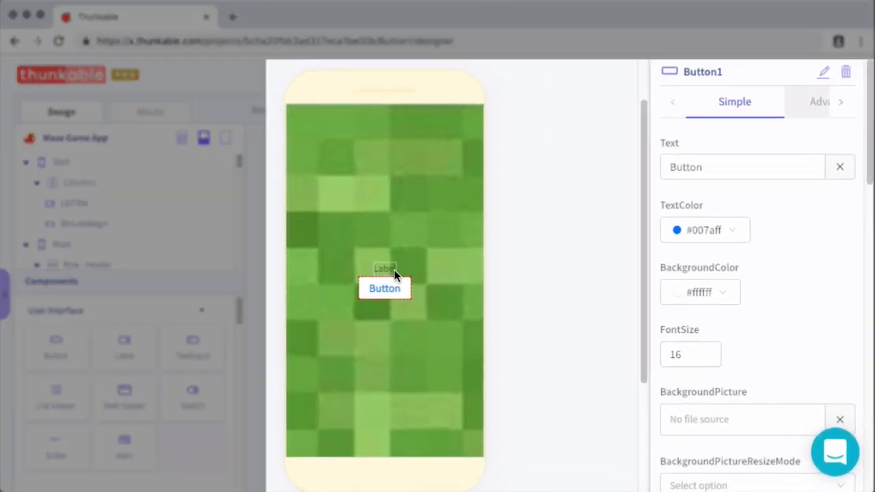
# Set the new label's text to "You Escaped!"
pyautogui.click(559, 256)
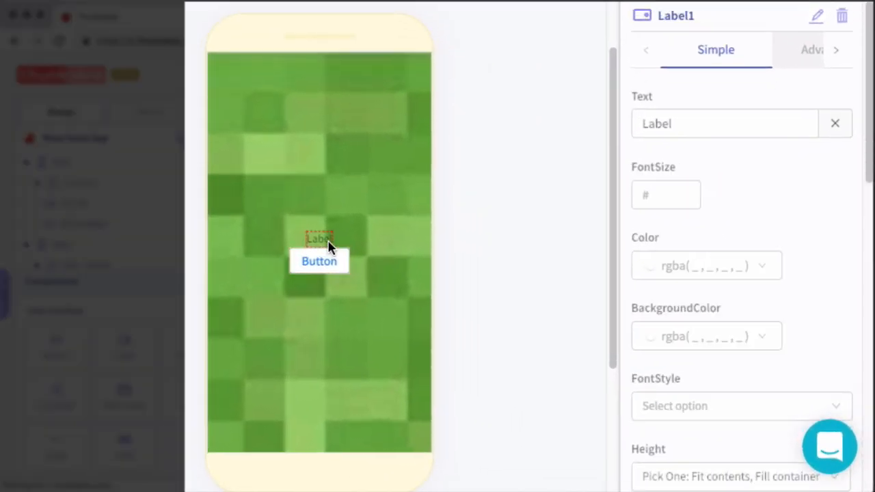
pyautogui.doubleClick(682, 132)
pyautogui.write('You')
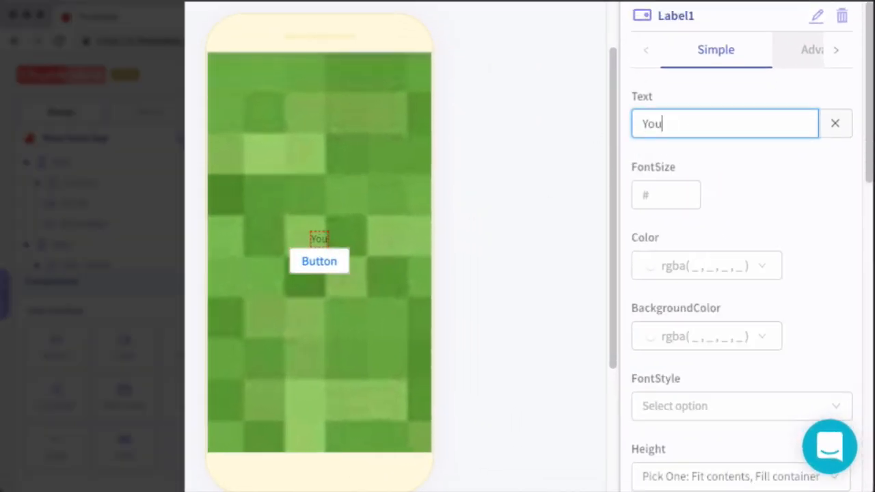
pyautogui.write(' Escap')
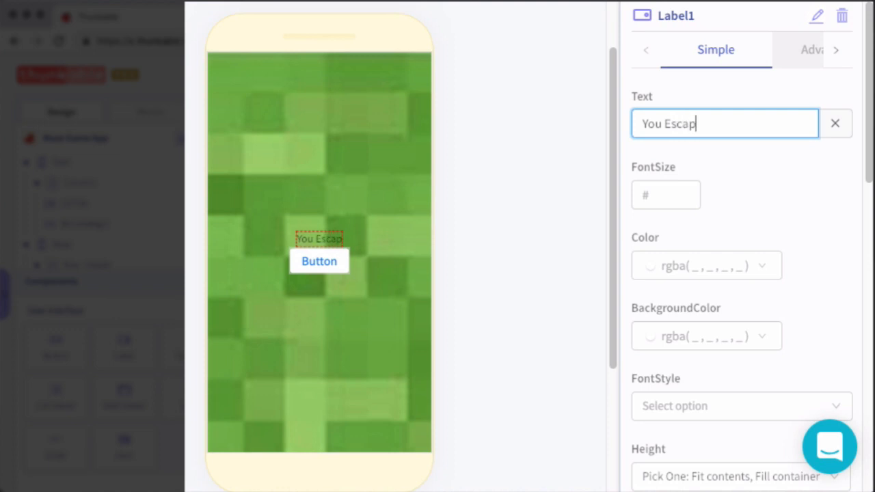
pyautogui.write('ed')
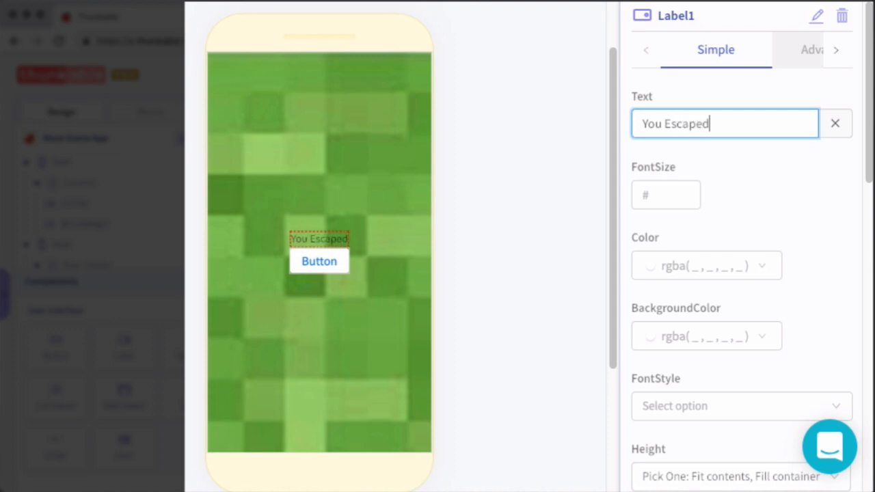
pyautogui.write('!')
pyautogui.click(796, 175)
# Set the "You Escaped!" label's font size to 45 and its text color to white
pyautogui.click(675, 194)
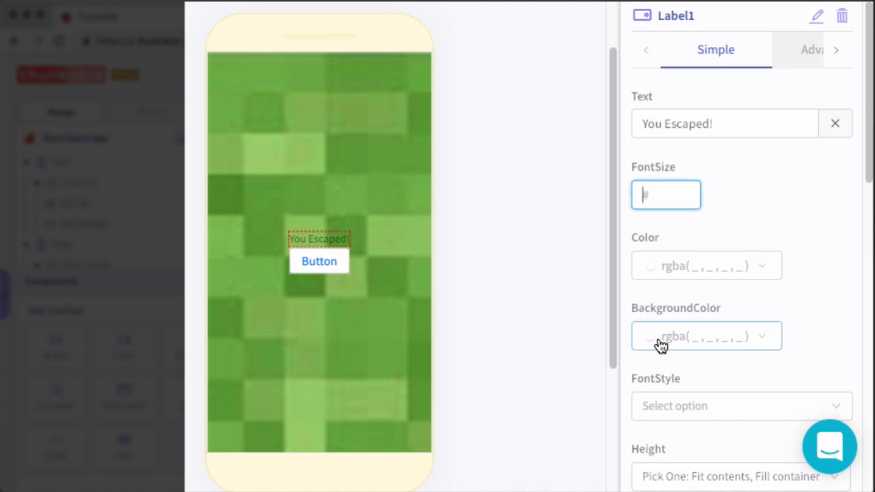
pyautogui.write('45')
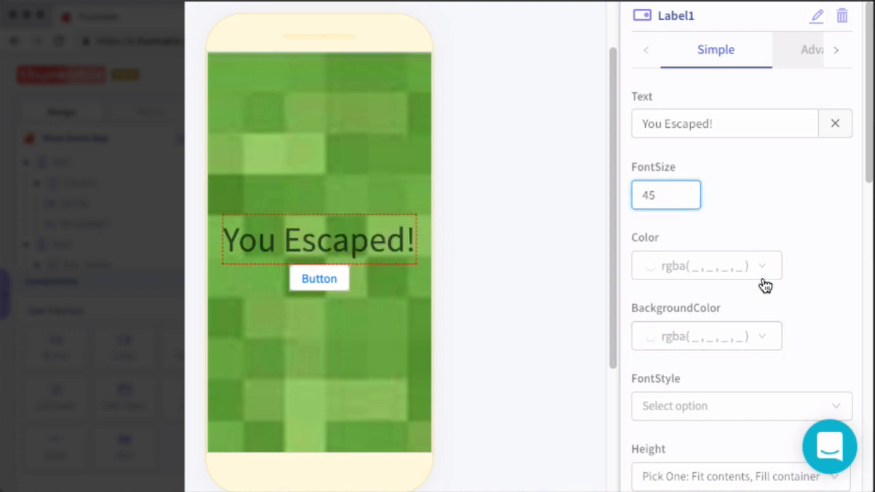
pyautogui.click(732, 277)
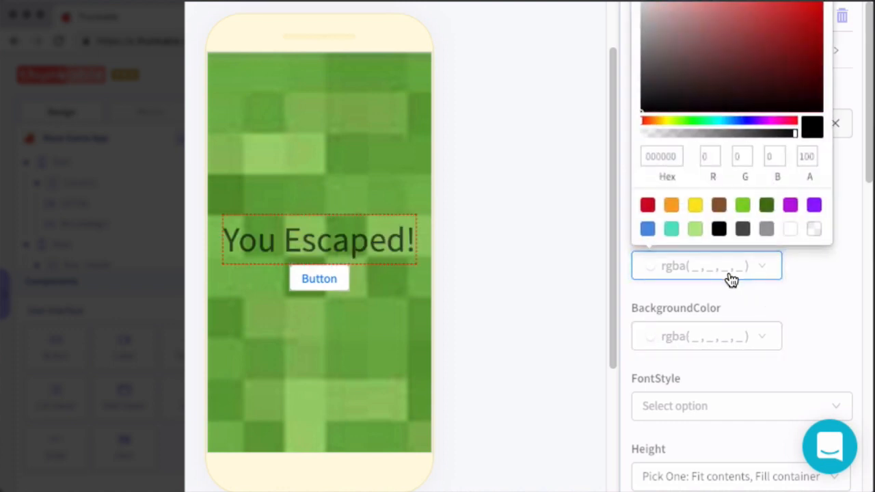
pyautogui.click(791, 230)
pyautogui.click(804, 300)
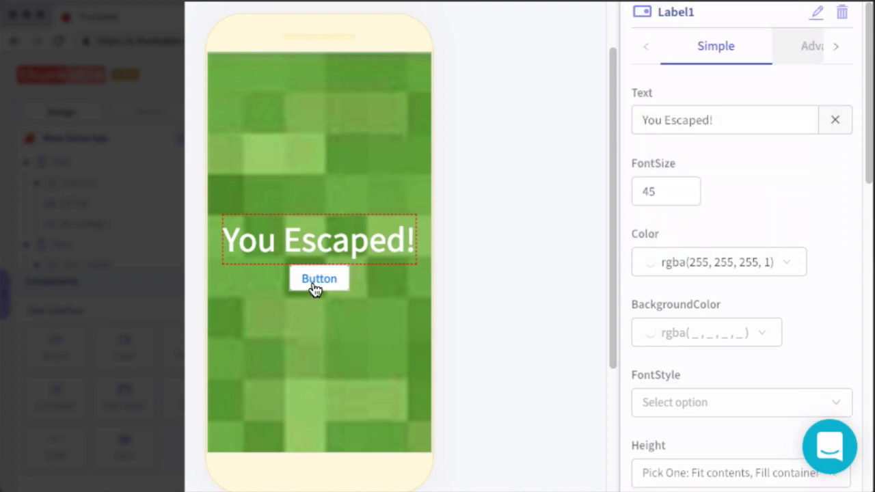
# Set the button's text to "Reset"
pyautogui.click(315, 287)
pyautogui.click(709, 115)
pyautogui.hotkey('ctrl', 'a')
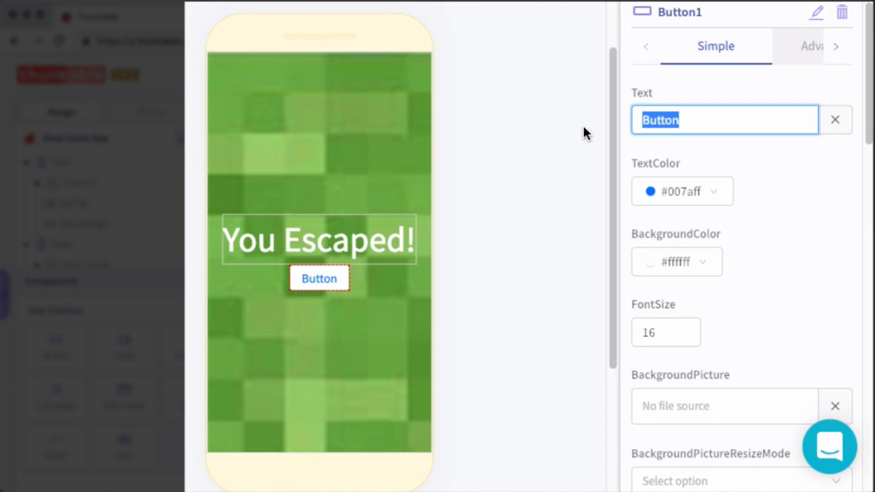
pyautogui.write('Res')
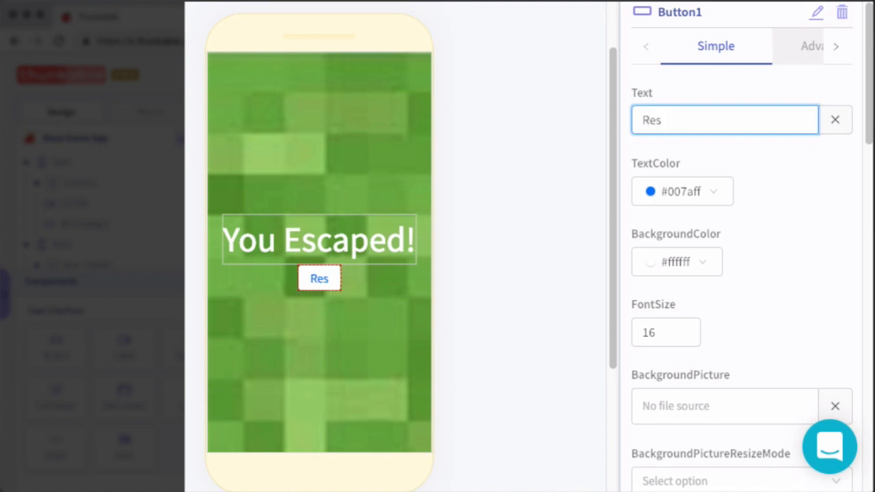
pyautogui.write('et')
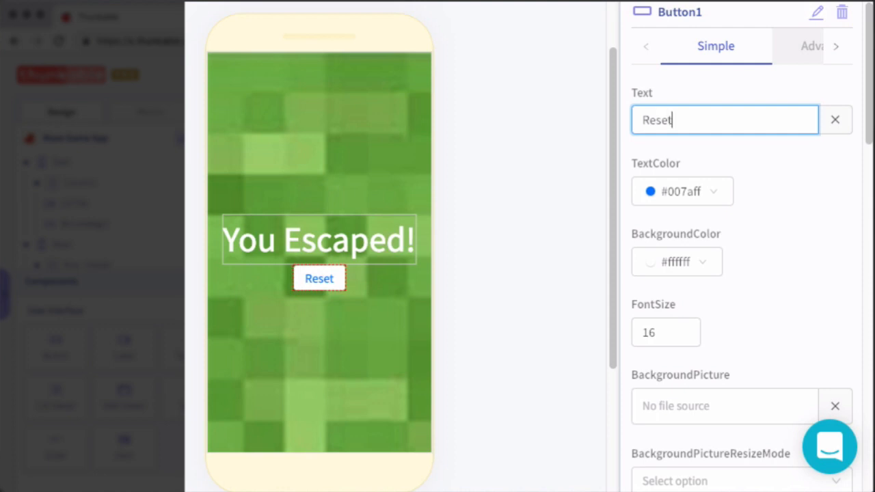
pyautogui.click(780, 306)
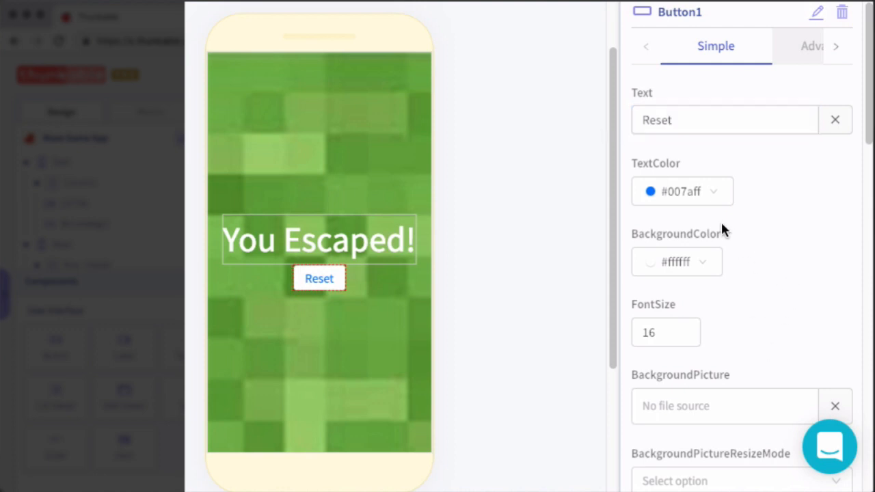
# Give the Reset button white text and an orange background
pyautogui.click(688, 199)
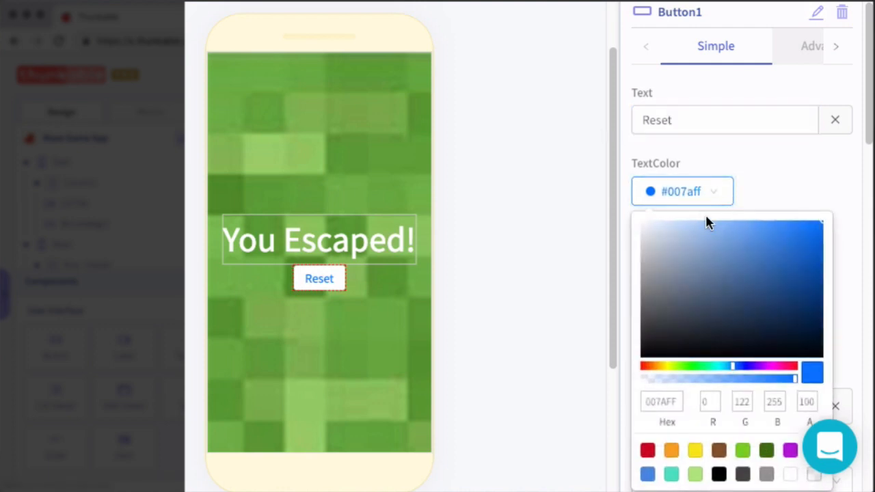
pyautogui.click(791, 475)
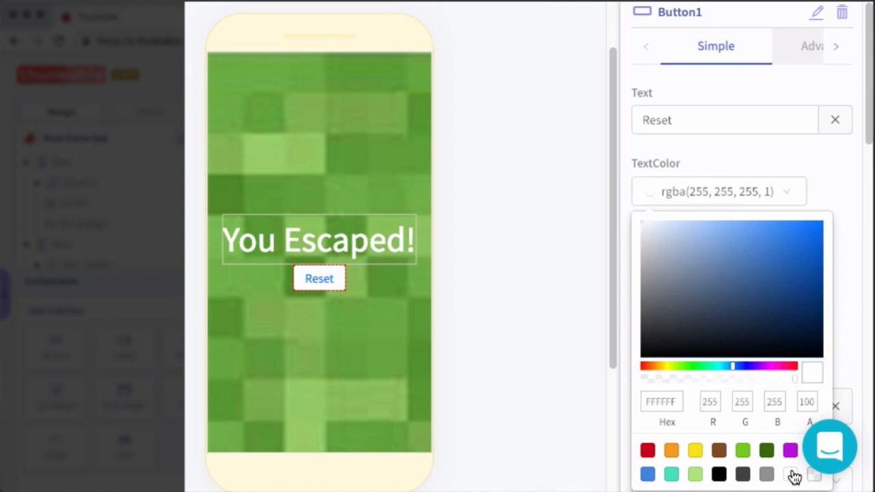
pyautogui.click(831, 154)
pyautogui.click(681, 267)
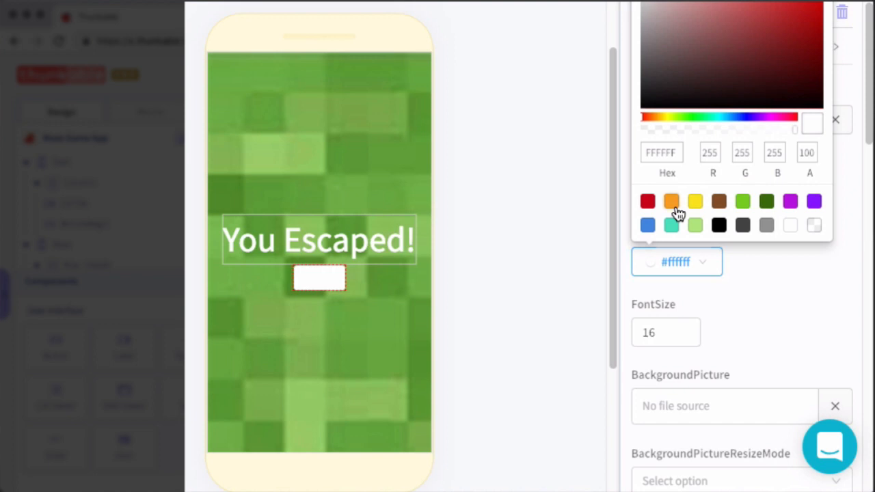
pyautogui.click(672, 202)
pyautogui.moveTo(646, 333); pyautogui.dragTo(710, 340)
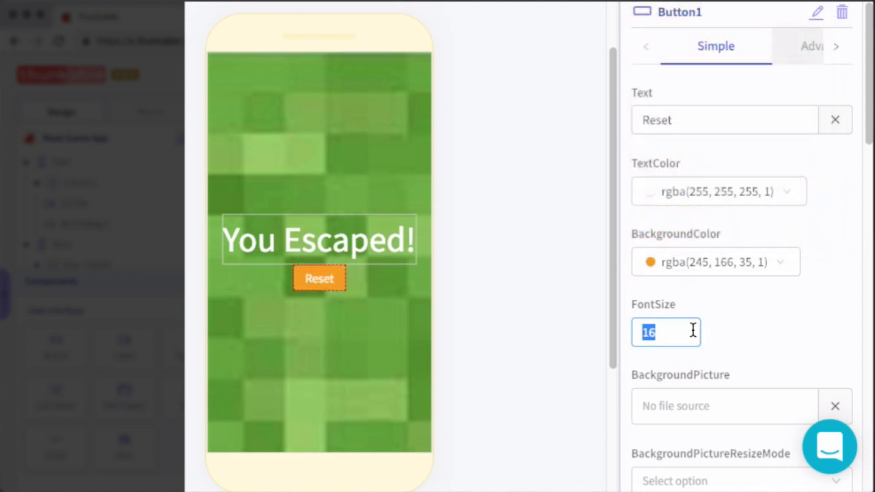
pyautogui.click(726, 346)
# Round the Reset button's corners with a border radius of 20
pyautogui.scroll(-10, 745, 346)
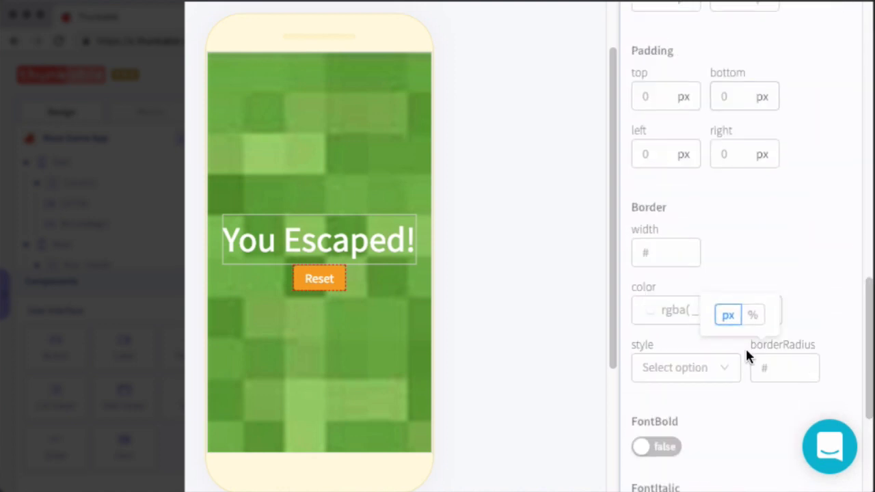
pyautogui.scroll(-3, 746, 351)
pyautogui.scroll(2, 746, 355)
pyautogui.click(785, 191)
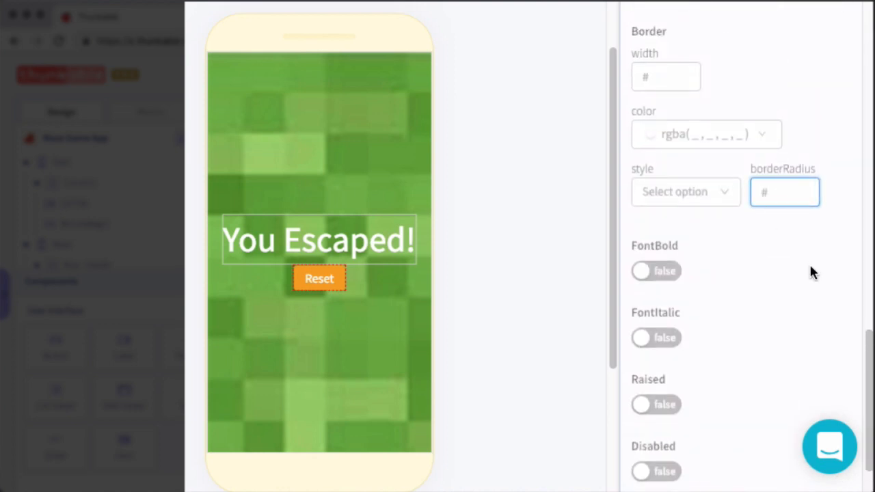
pyautogui.write('20')
pyautogui.click(772, 353)
# Turn on the Raised property for the Reset button
pyautogui.scroll(-1, 773, 353)
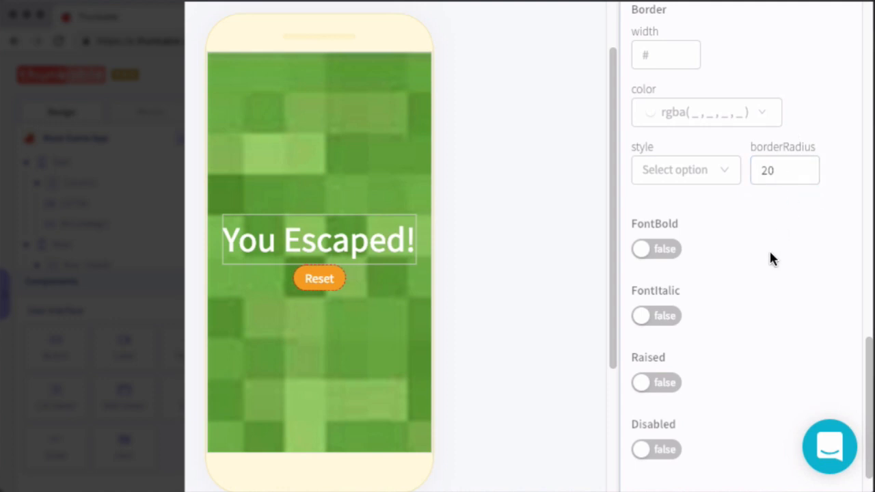
pyautogui.scroll(-1, 769, 256)
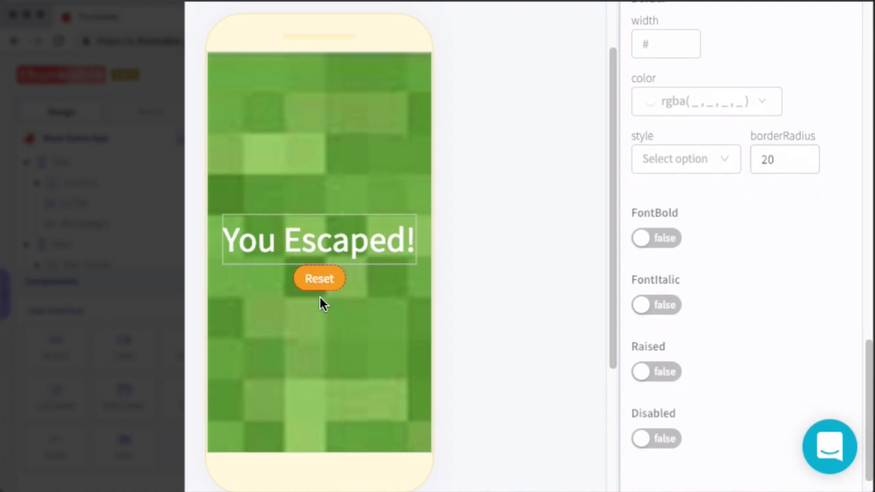
pyautogui.click(668, 376)
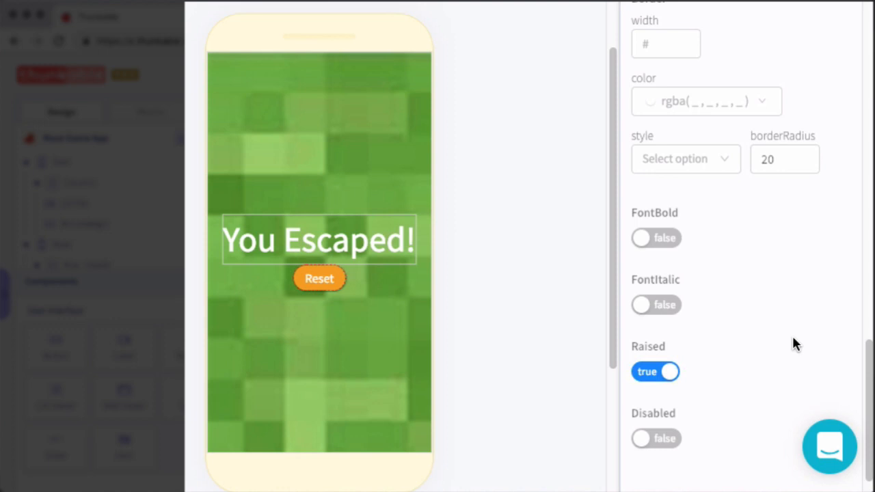
# Set the Reset button's font size to 30
pyautogui.scroll(10, 794, 344)
pyautogui.scroll(8, 795, 349)
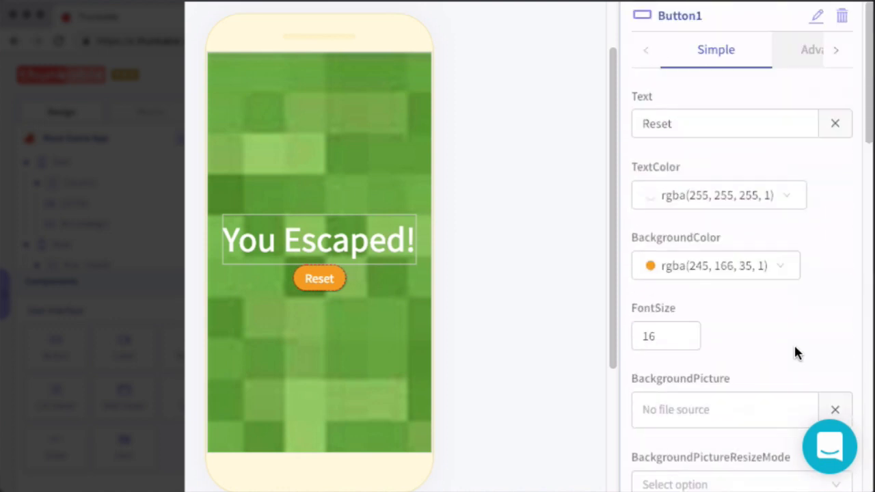
pyautogui.scroll(-2, 752, 294)
pyautogui.moveTo(691, 218); pyautogui.dragTo(619, 228)
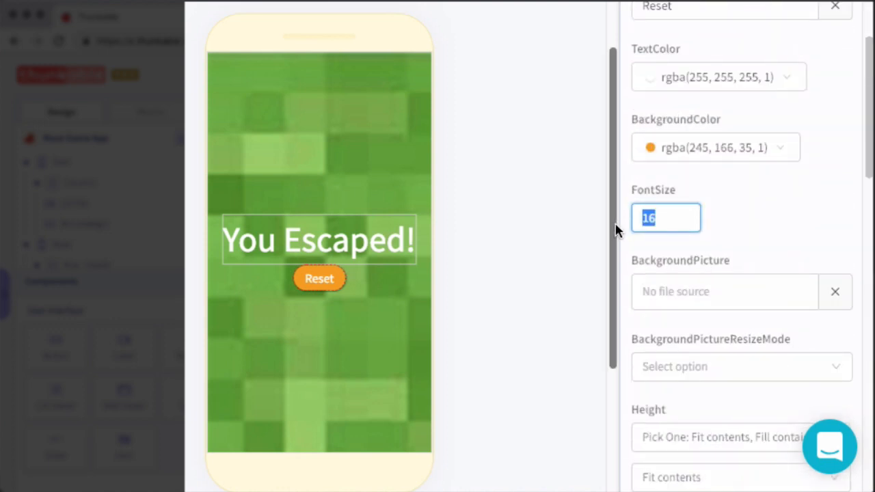
pyautogui.write('30')
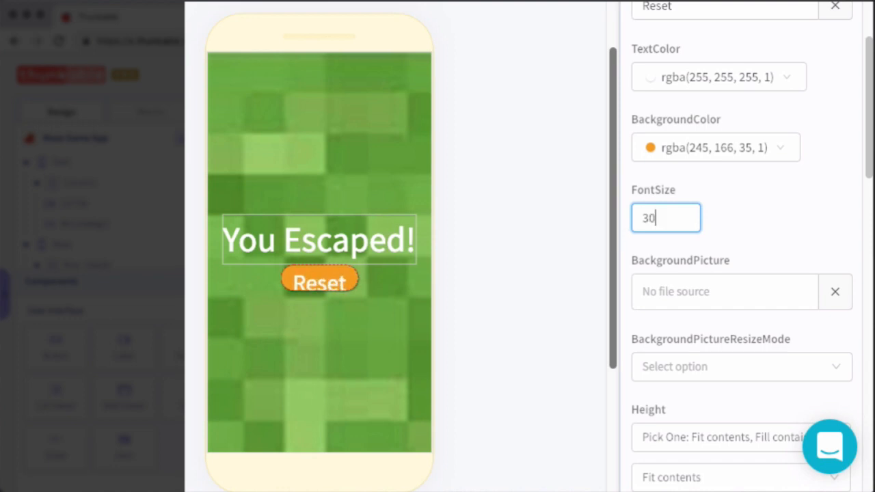
pyautogui.click(804, 212)
# Set the Success screen's vertical alignment to space-around
pyautogui.scroll(-3, 802, 219)
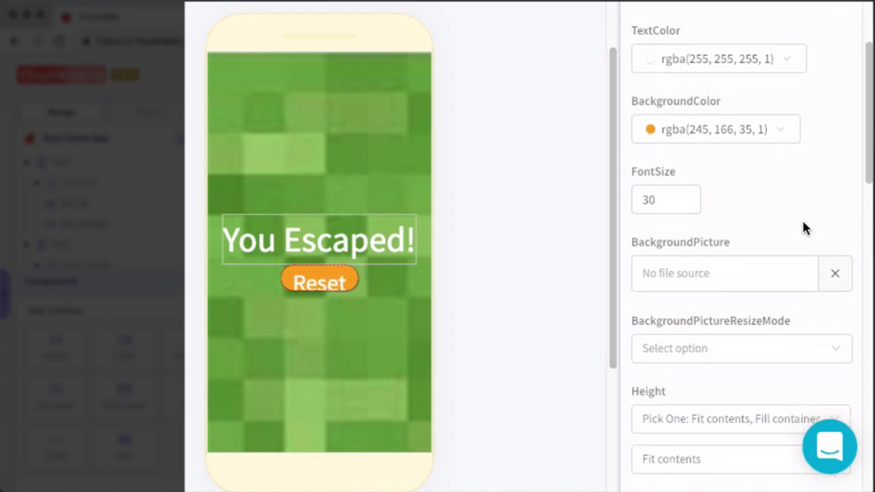
pyautogui.click(297, 125)
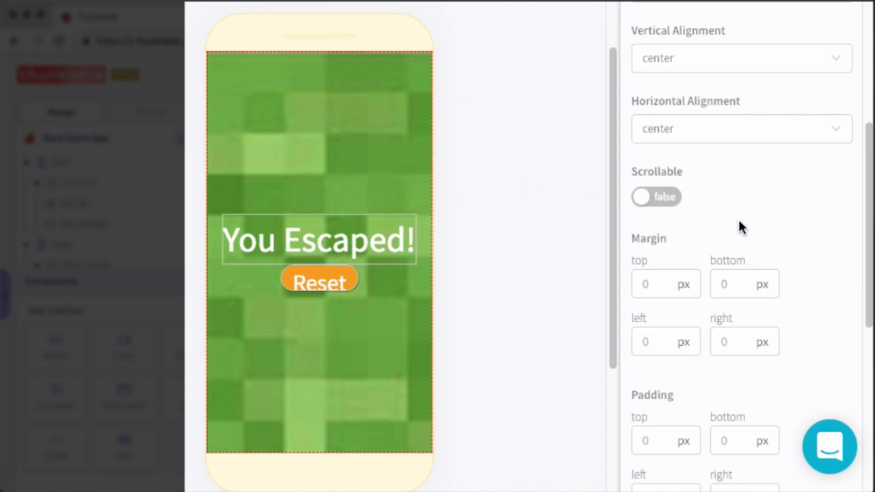
pyautogui.scroll(3, 746, 239)
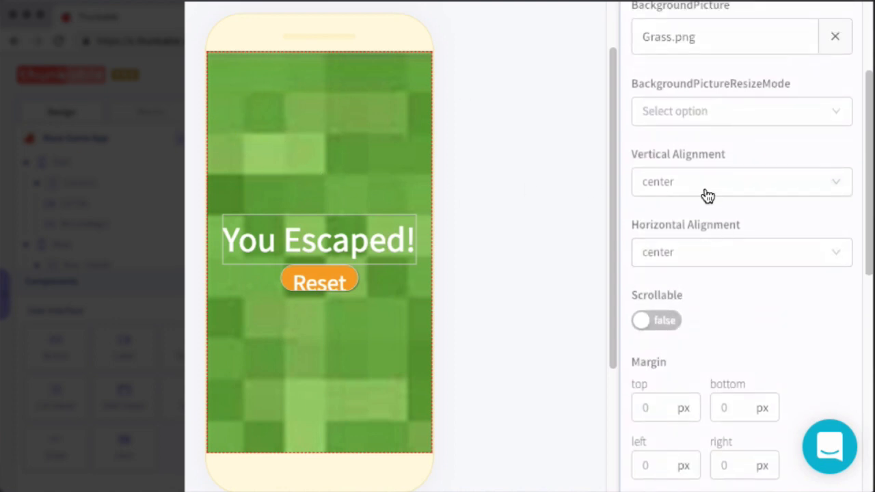
pyautogui.click(706, 188)
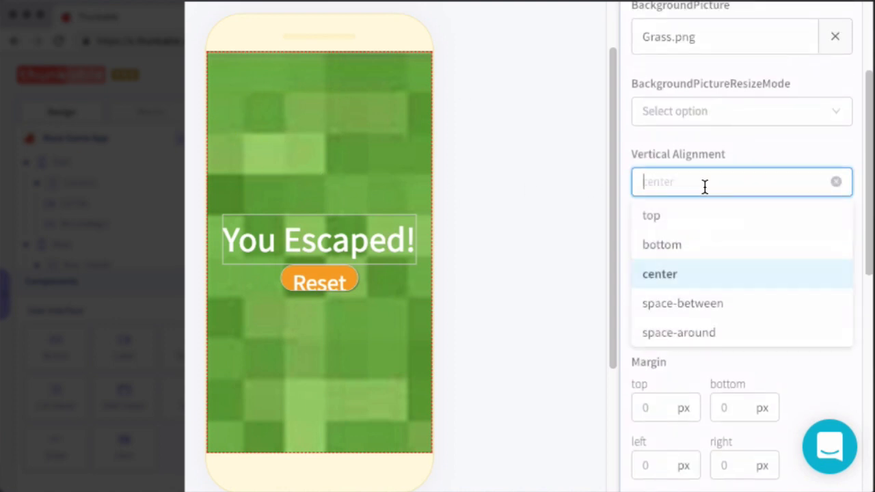
pyautogui.click(712, 335)
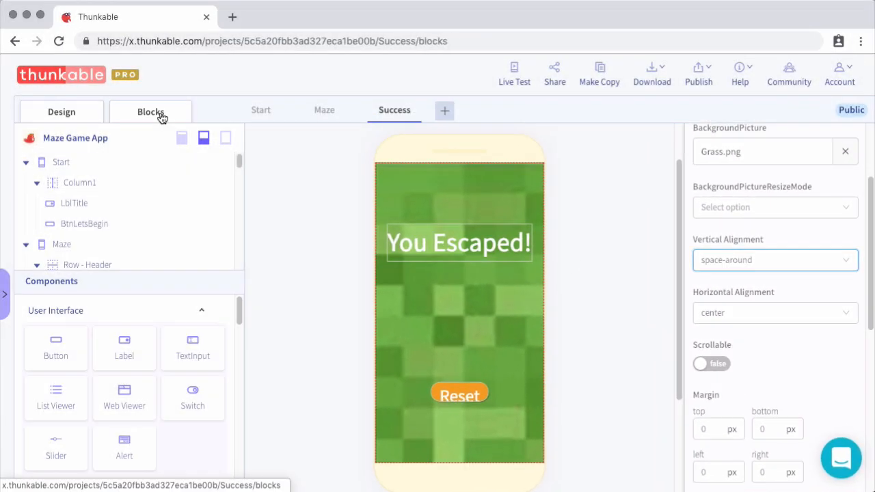
# Add a "when Button1 Click" event block to the Success screen's blocks workspace
pyautogui.click(162, 117)
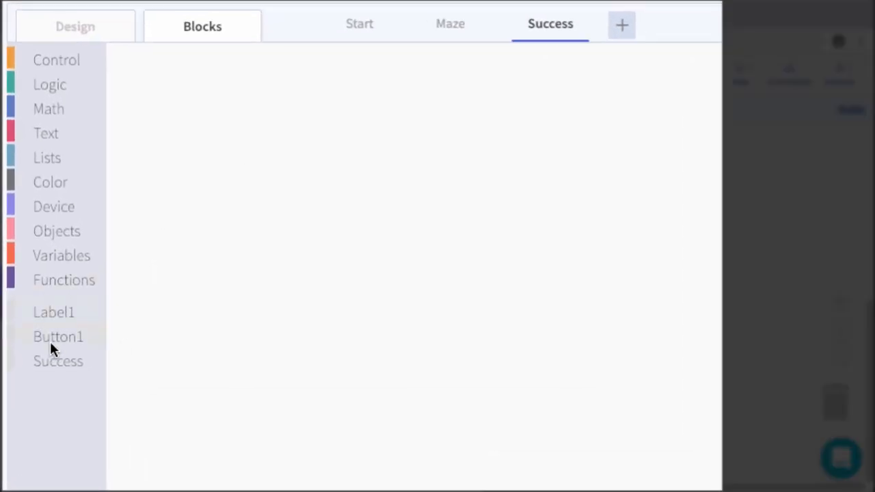
pyautogui.click(51, 340)
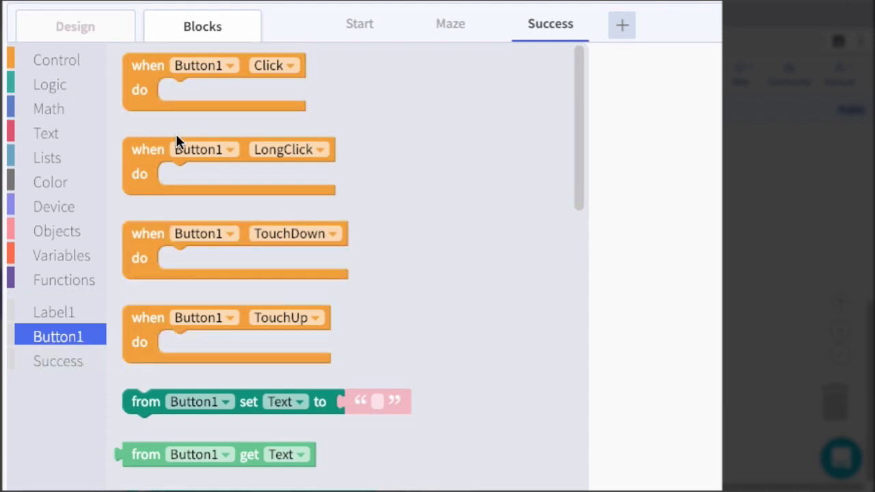
pyautogui.moveTo(145, 108); pyautogui.dragTo(201, 139)
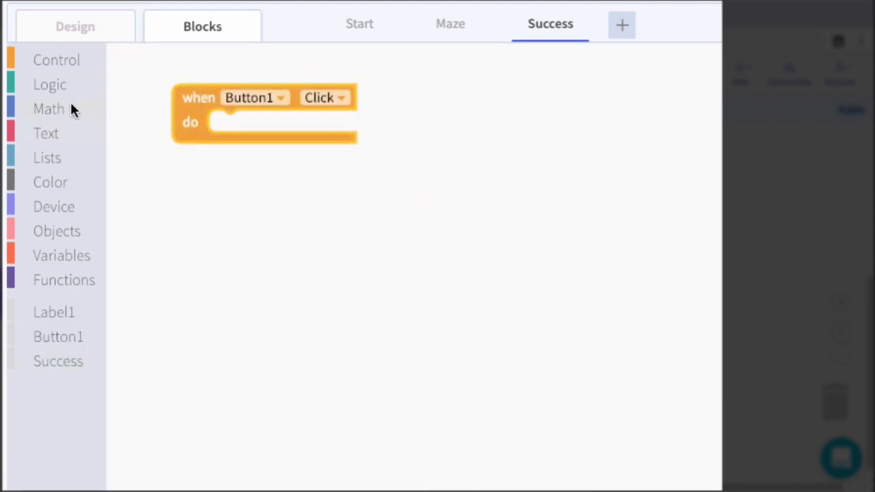
# Place a "navigate to Start" block inside the "when Button1 Click" event block
pyautogui.click(65, 64)
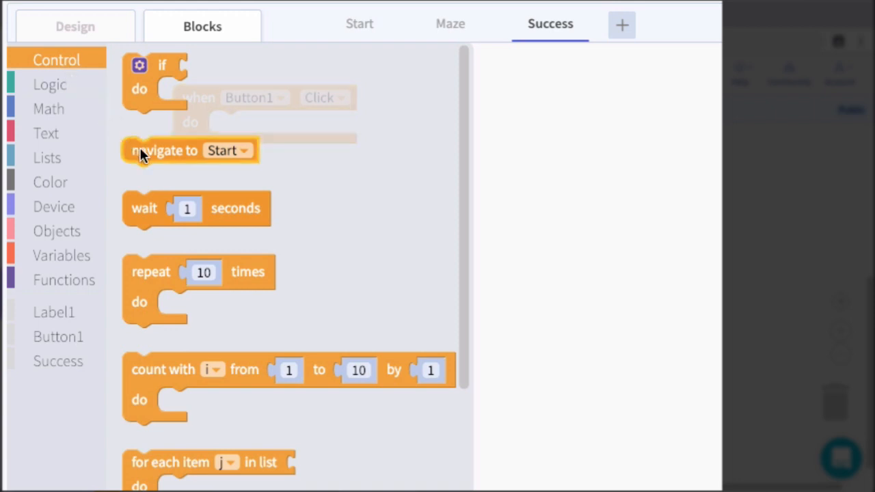
pyautogui.moveTo(141, 152); pyautogui.dragTo(238, 125)
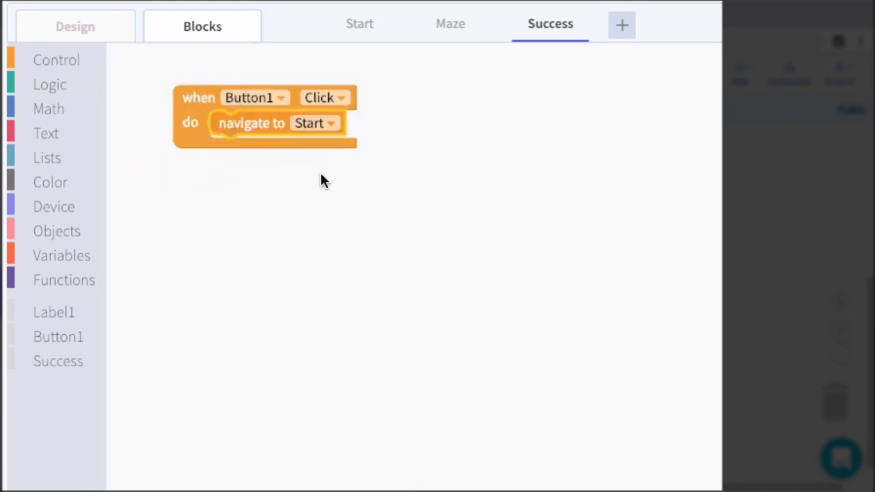
pyautogui.click(325, 182)
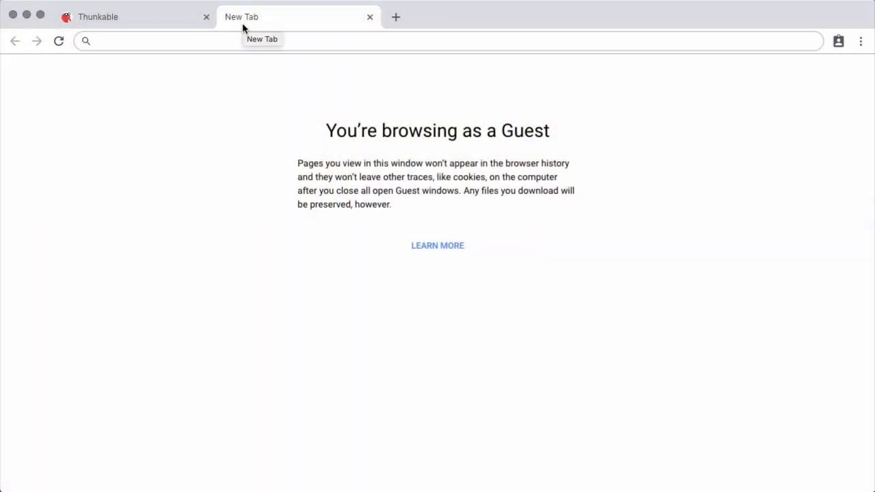
# Open the lottiefiles.com website in the new browser tab
pyautogui.write('l')
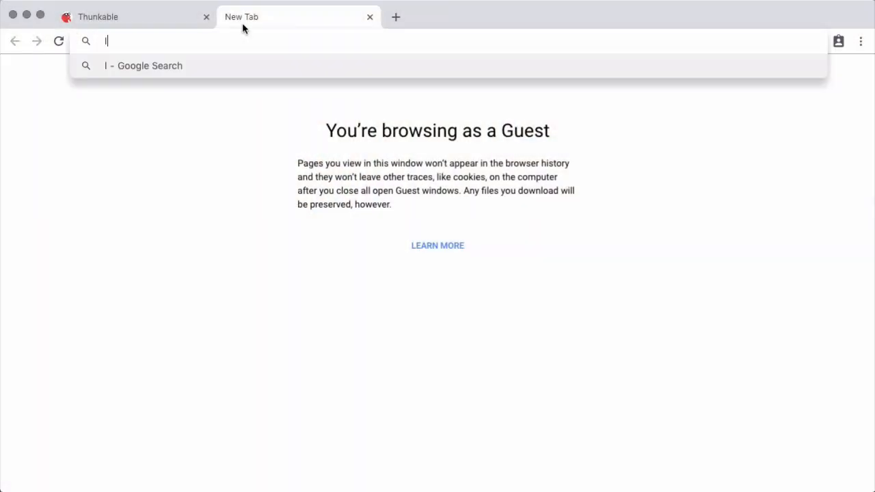
pyautogui.write('ottief')
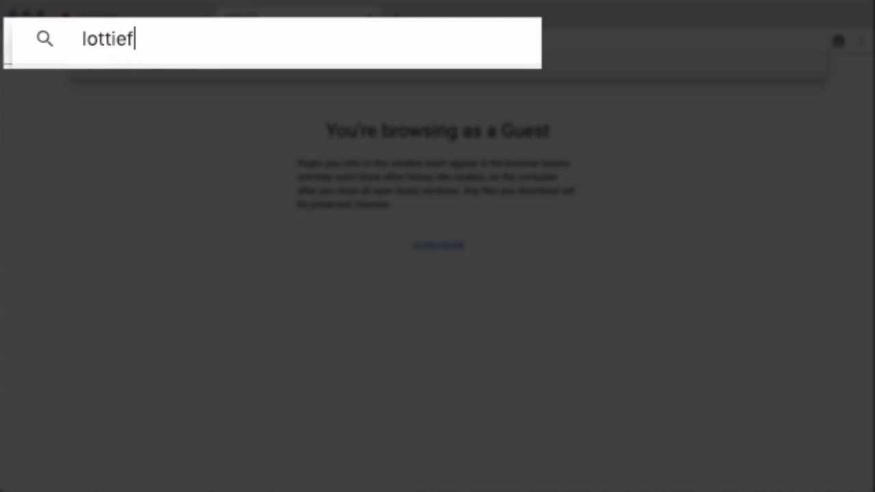
pyautogui.write('iles.c')
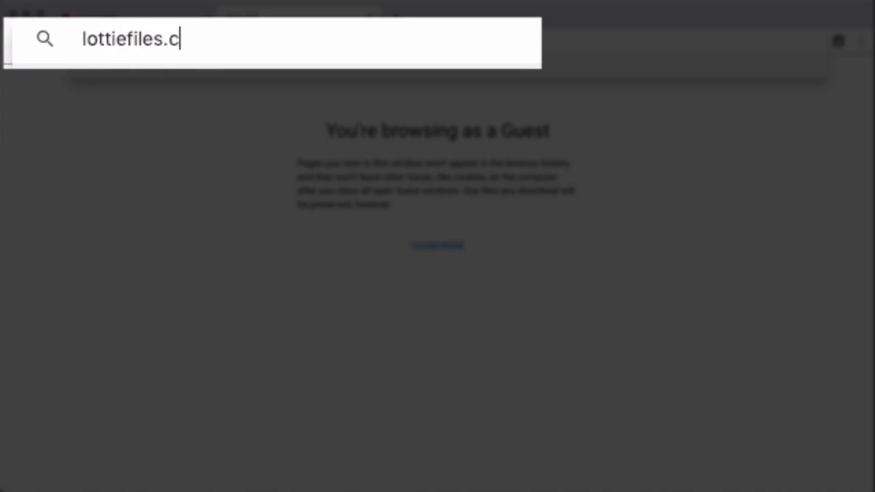
pyautogui.write('om')
pyautogui.press('Return')
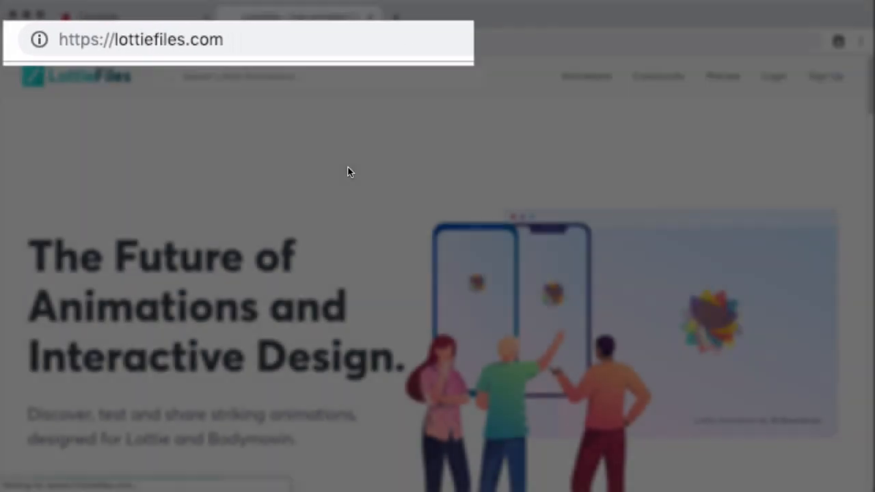
# Look over the featured animations on the LottieFiles home page and search the site for "success"
pyautogui.scroll(-10, 349, 173)
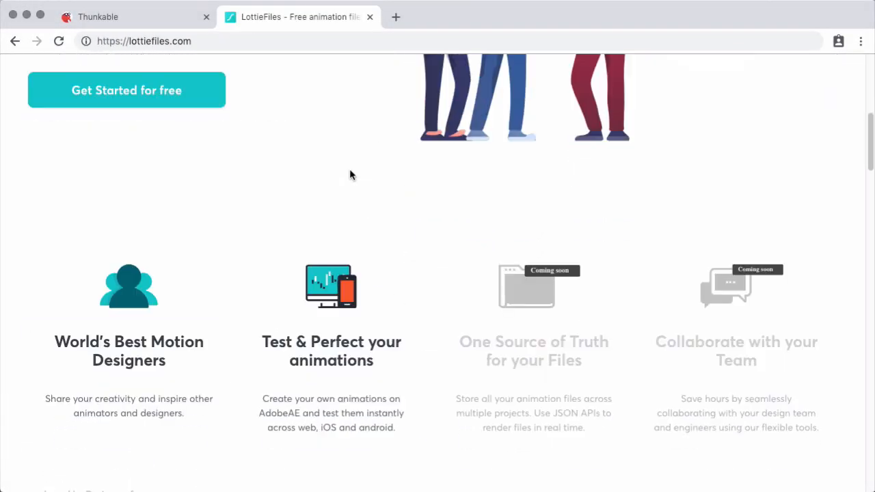
pyautogui.scroll(-5, 350, 175)
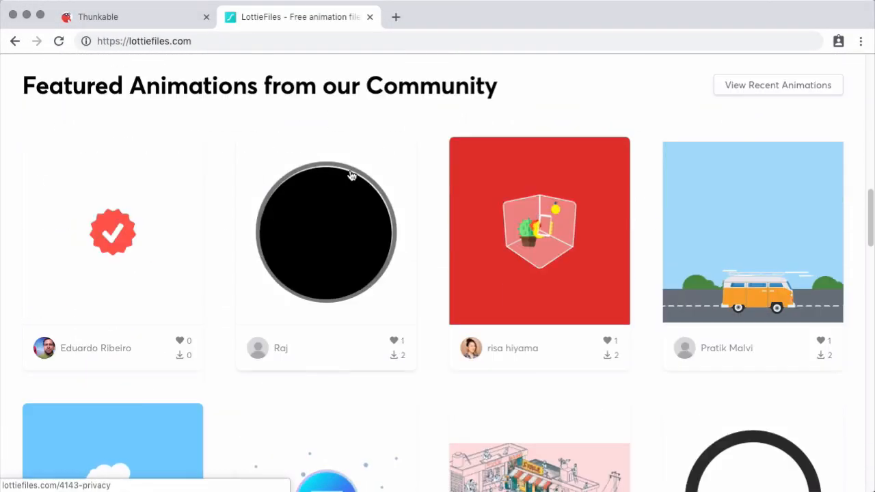
pyautogui.scroll(12, 428, 173)
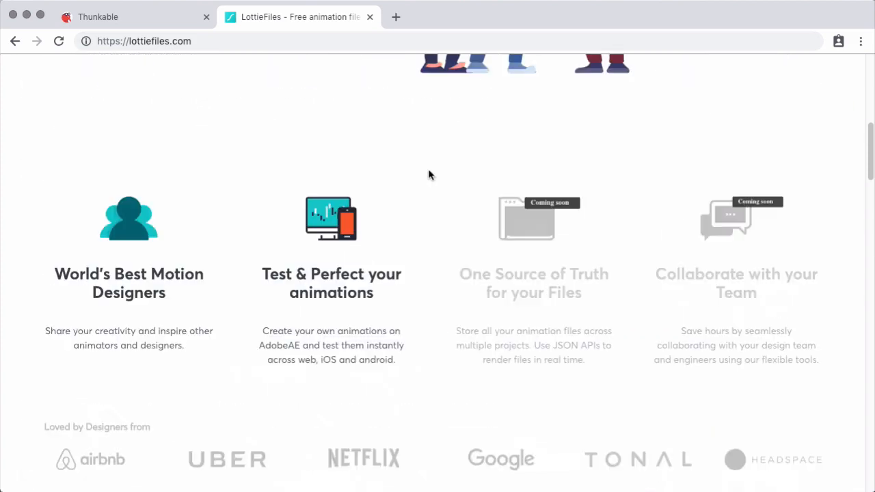
pyautogui.scroll(3, 429, 174)
pyautogui.click(268, 85)
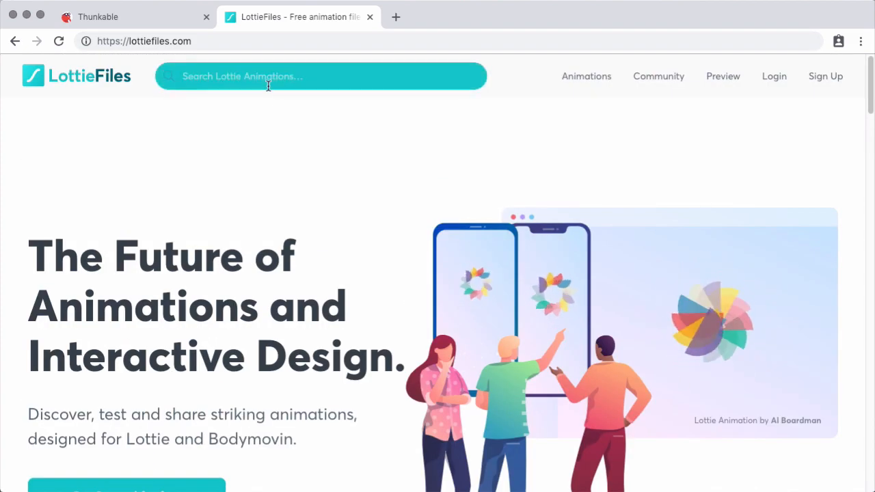
pyautogui.write('succes')
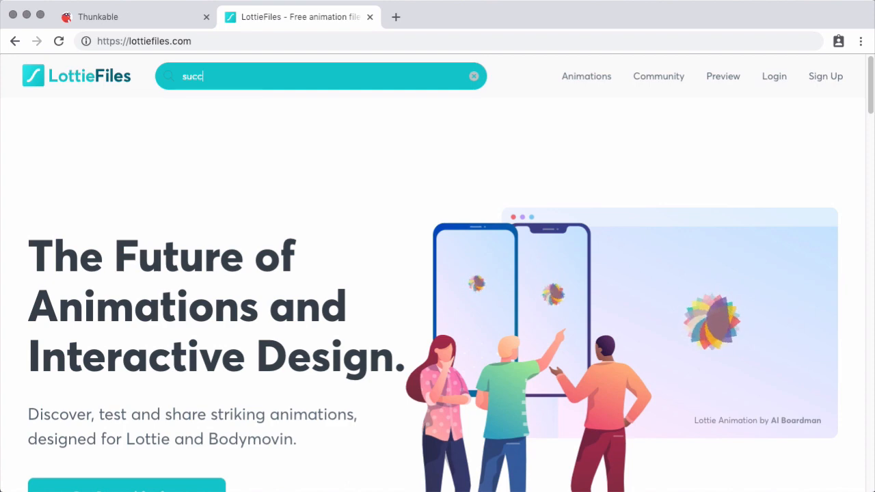
pyautogui.write('s')
pyautogui.press('Return')
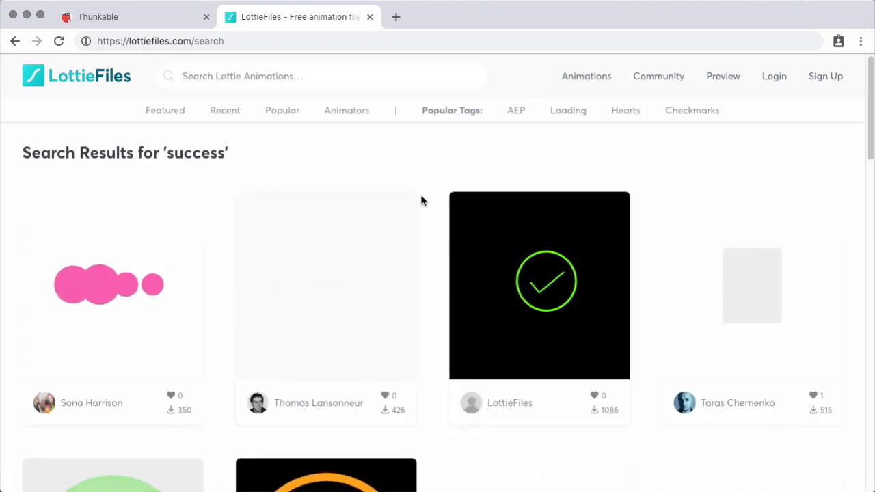
# Download the JSON of the "Success animation" with the orange-haired thumbs-up character from the search results and close its preview
pyautogui.scroll(-1, 421, 201)
pyautogui.scroll(-5, 421, 201)
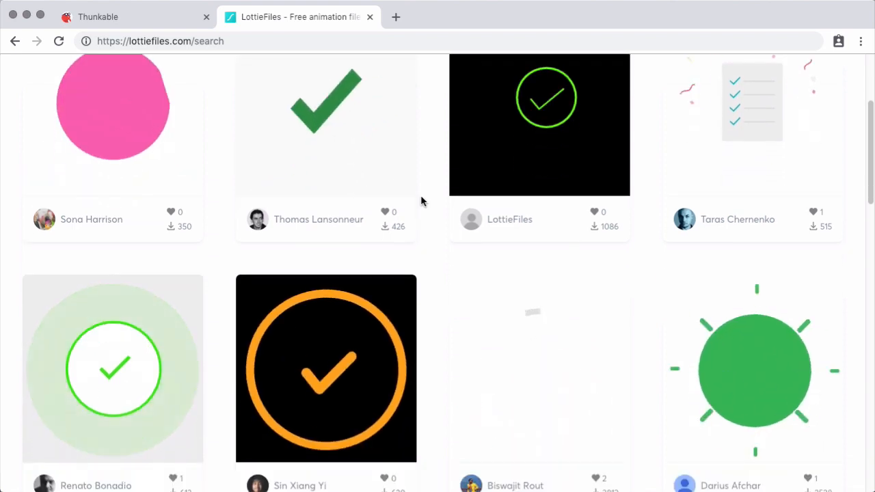
pyautogui.scroll(-3, 422, 197)
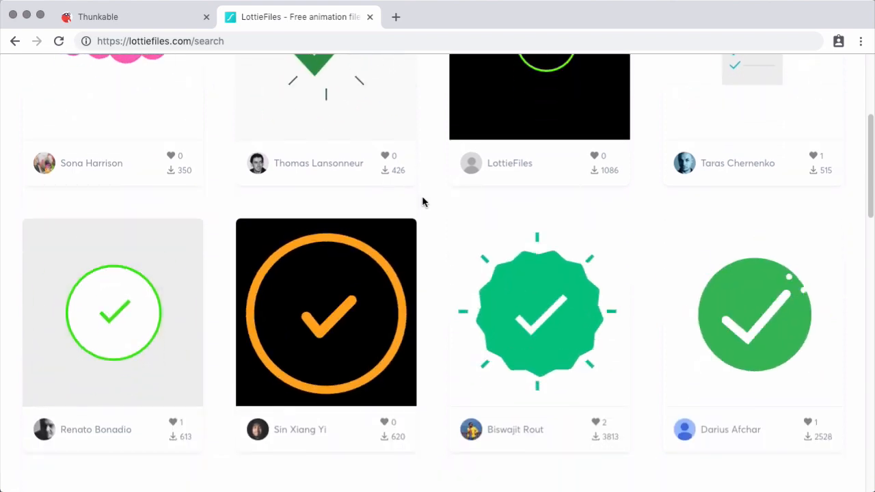
pyautogui.scroll(-7, 422, 198)
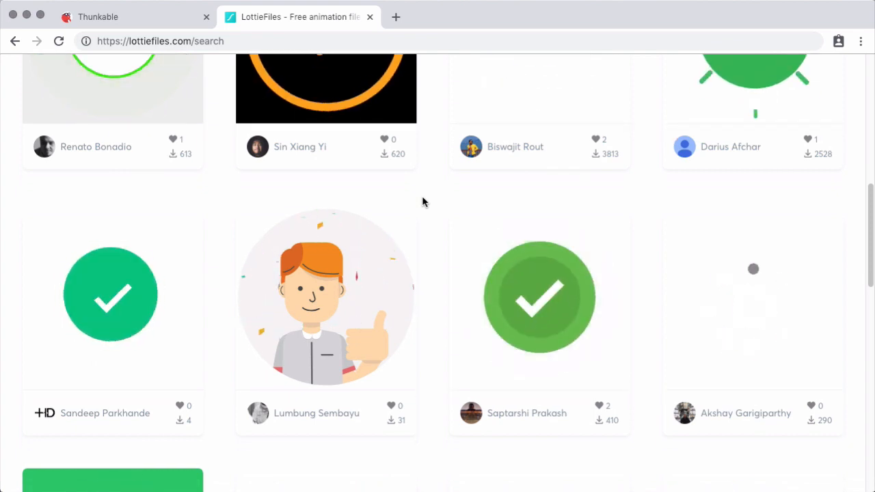
pyautogui.scroll(-4, 425, 196)
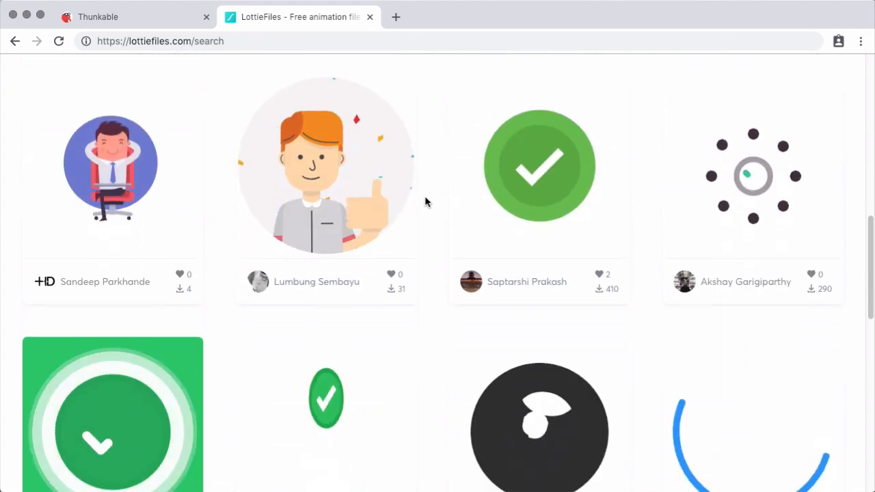
pyautogui.scroll(-4, 425, 198)
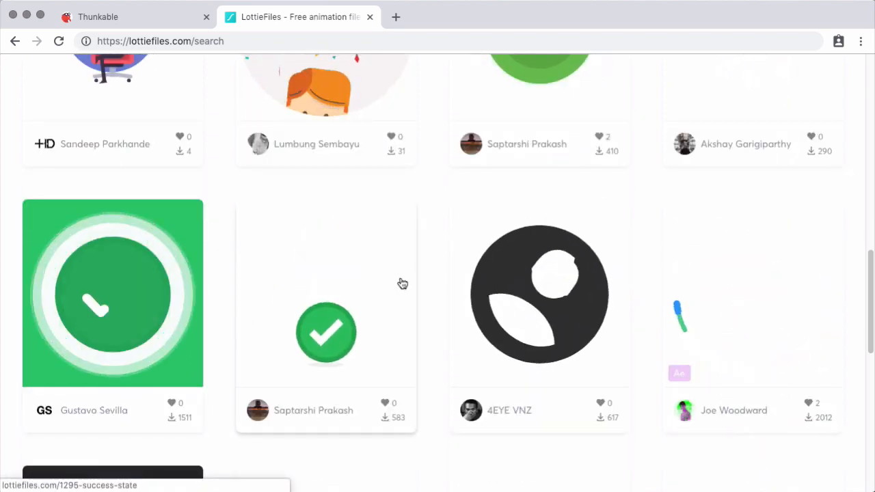
pyautogui.scroll(-9, 410, 281)
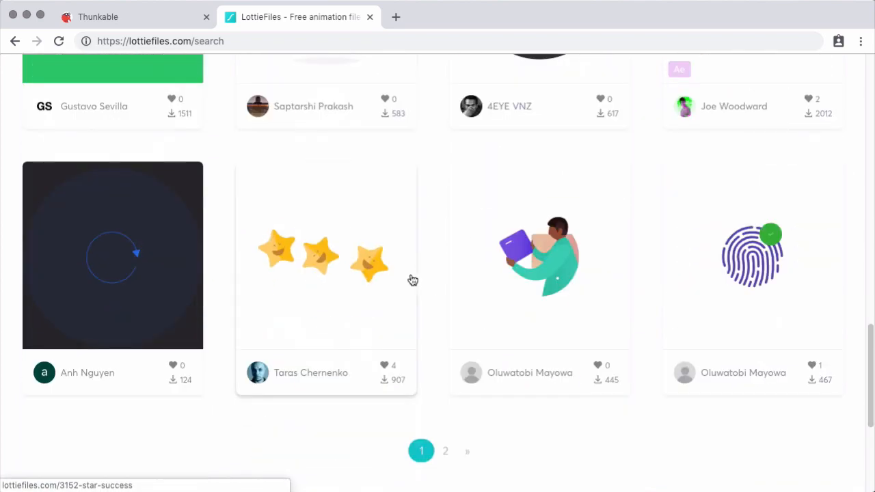
pyautogui.scroll(-4, 422, 277)
pyautogui.scroll(18, 421, 278)
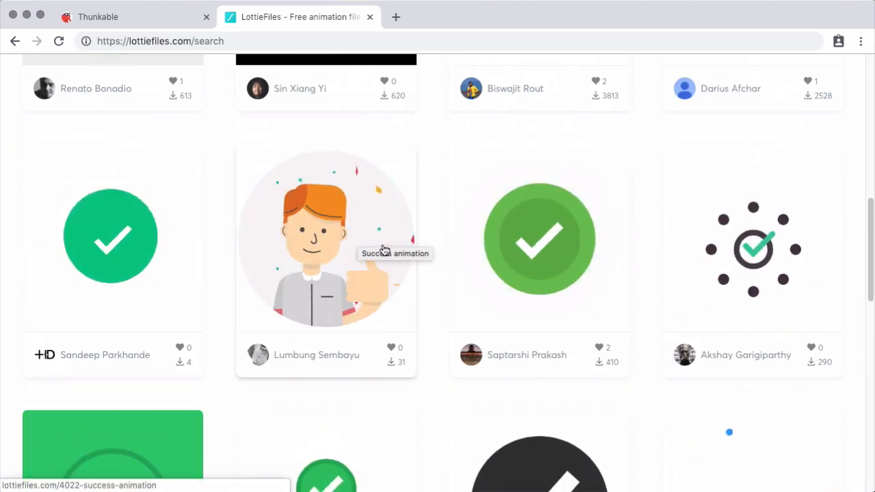
pyautogui.click(393, 365)
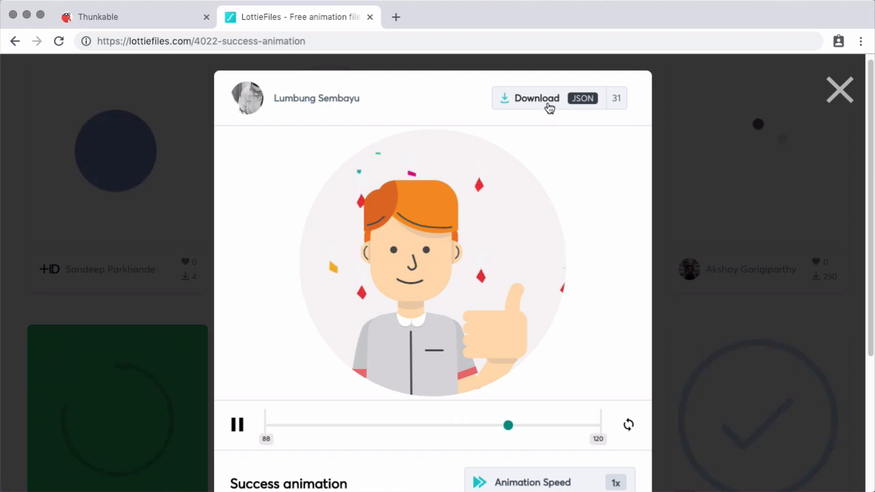
pyautogui.click(547, 103)
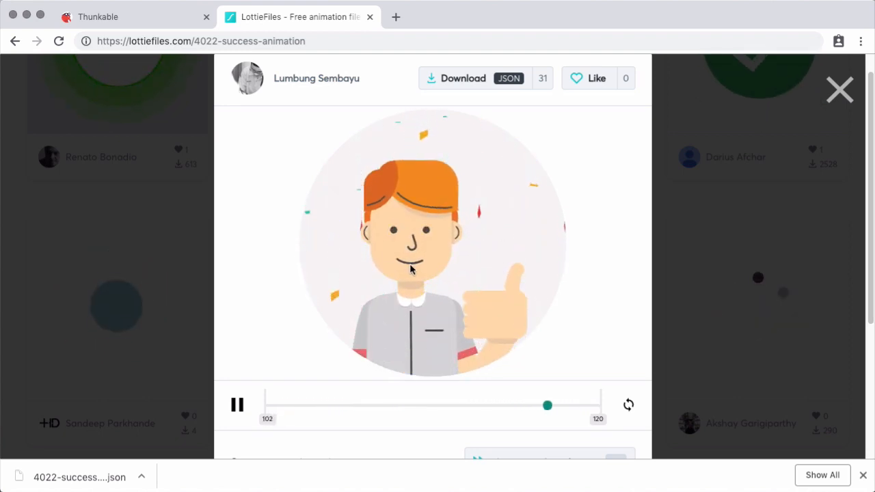
pyautogui.click(840, 99)
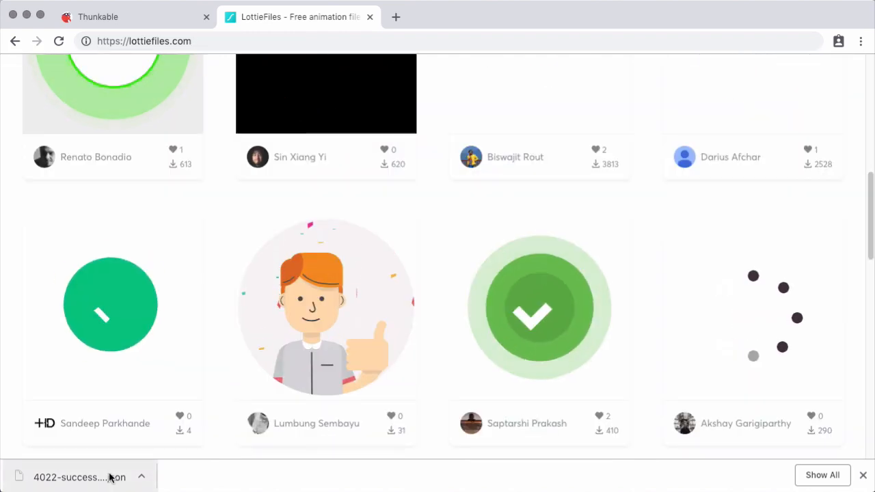
# Switch back to the Thunkable project's design view and upload the 4022-success-animation JSON from Downloads to the project files
pyautogui.click(112, 27)
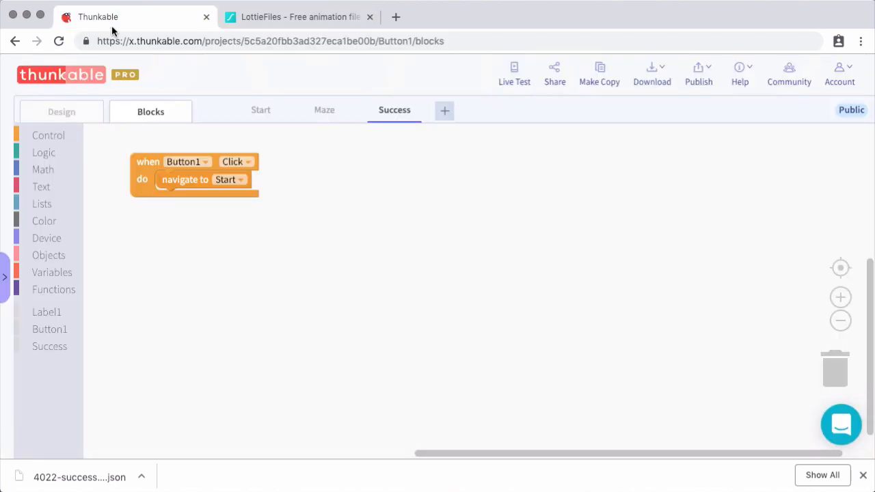
pyautogui.click(94, 121)
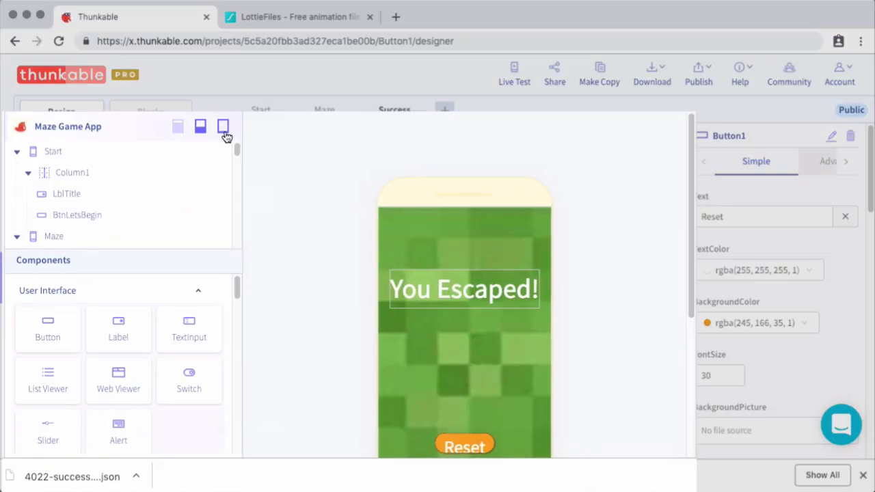
pyautogui.click(226, 137)
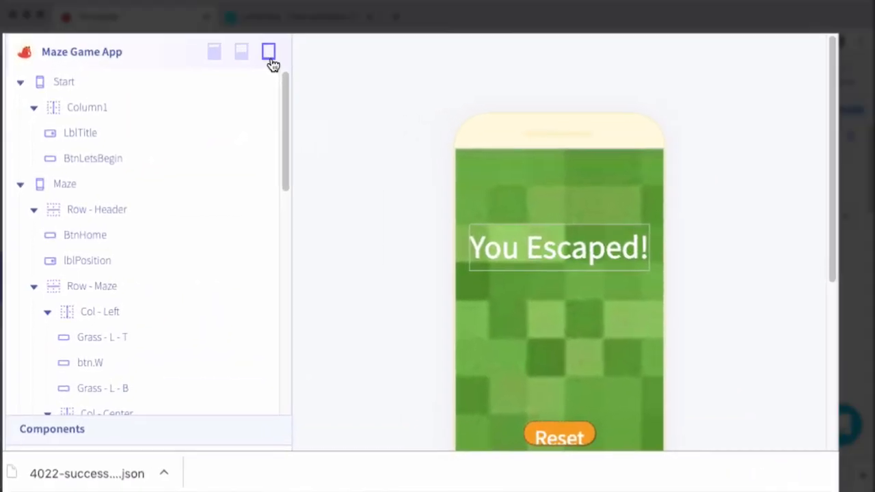
pyautogui.scroll(-10, 108, 250)
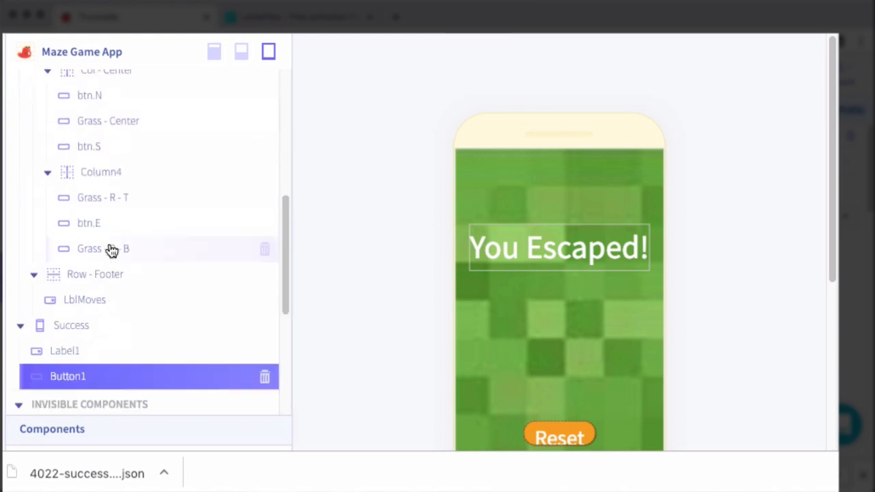
pyautogui.scroll(-5, 109, 249)
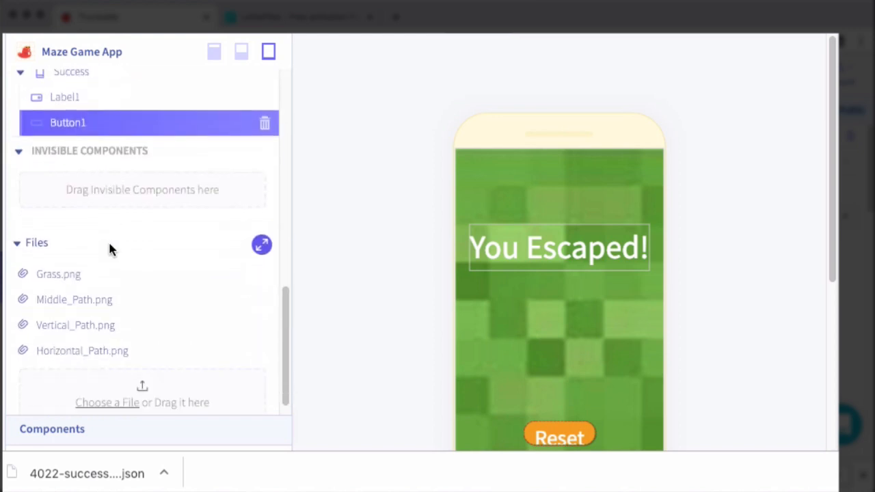
pyautogui.scroll(-1, 67, 281)
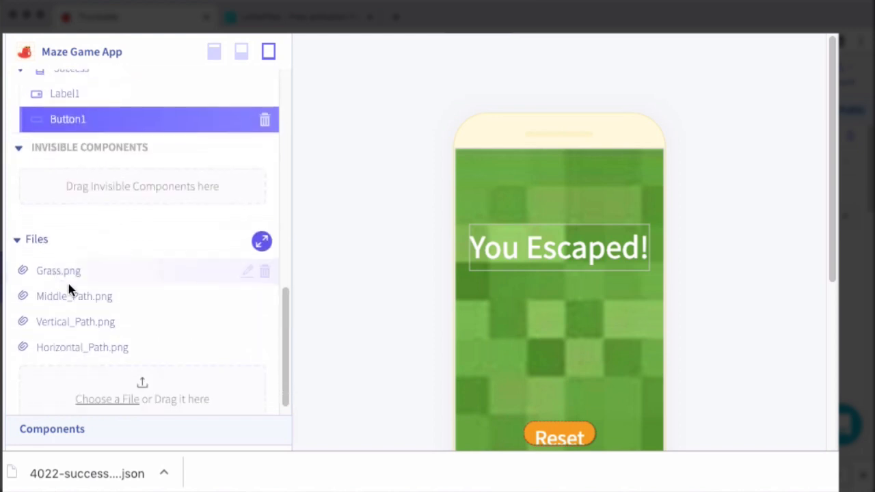
pyautogui.click(110, 385)
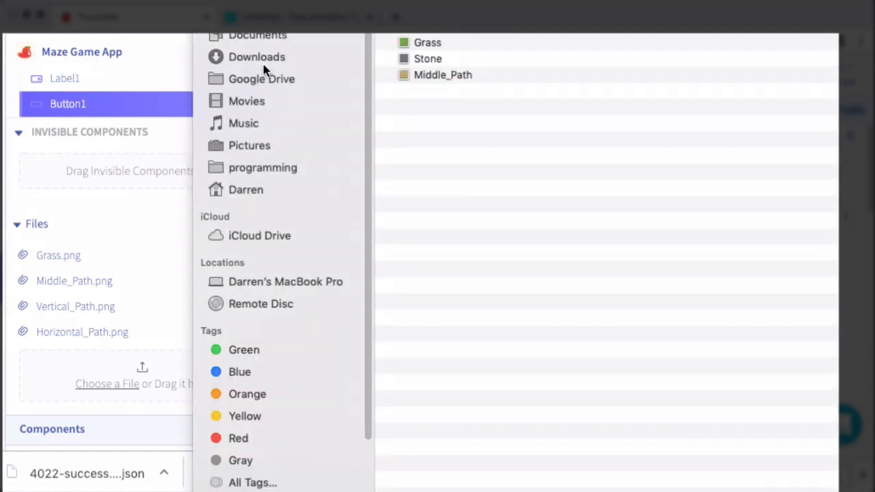
pyautogui.click(262, 61)
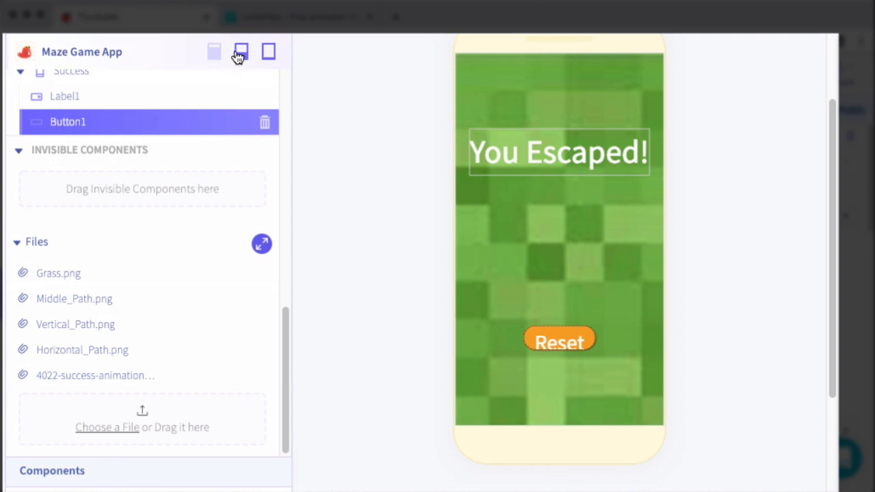
# Add an Animation component to the Success screen above the "You Escaped!" label
pyautogui.click(240, 54)
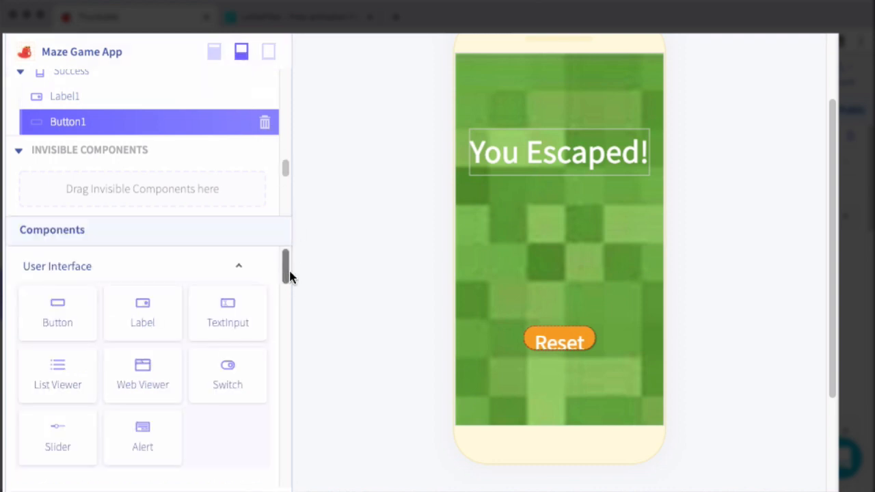
pyautogui.moveTo(290, 276); pyautogui.dragTo(286, 383)
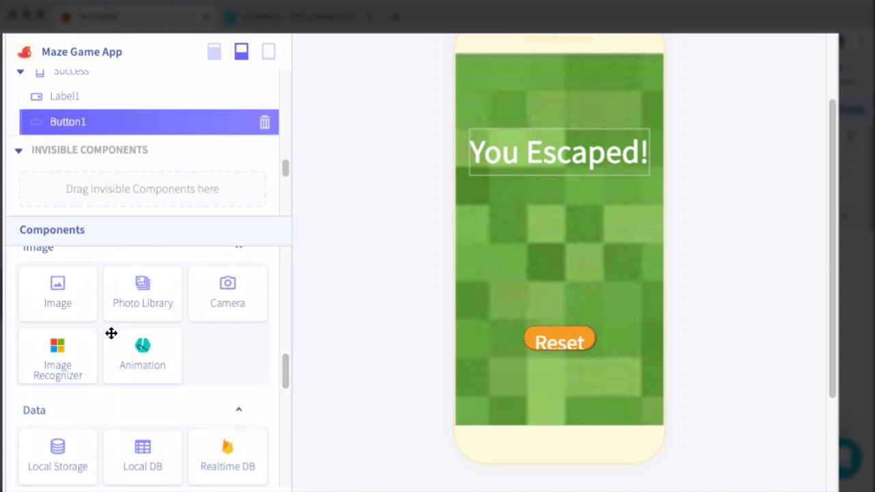
pyautogui.scroll(1, 124, 333)
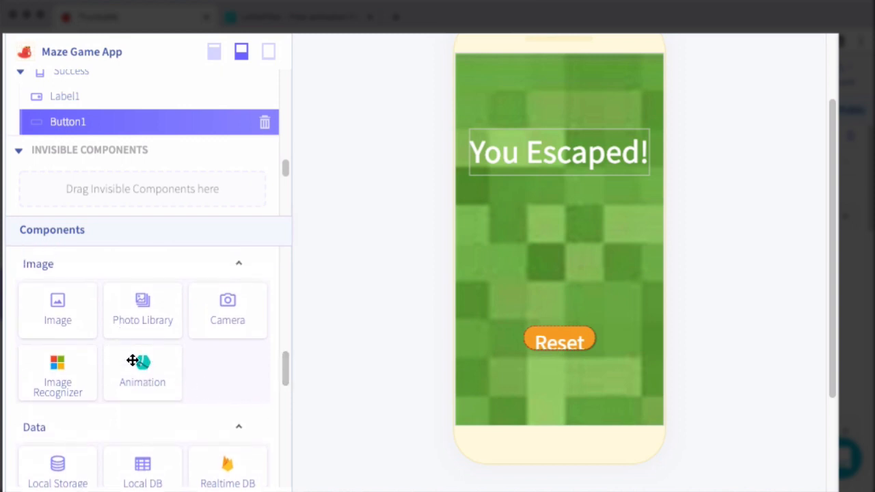
pyautogui.moveTo(148, 364); pyautogui.dragTo(565, 246)
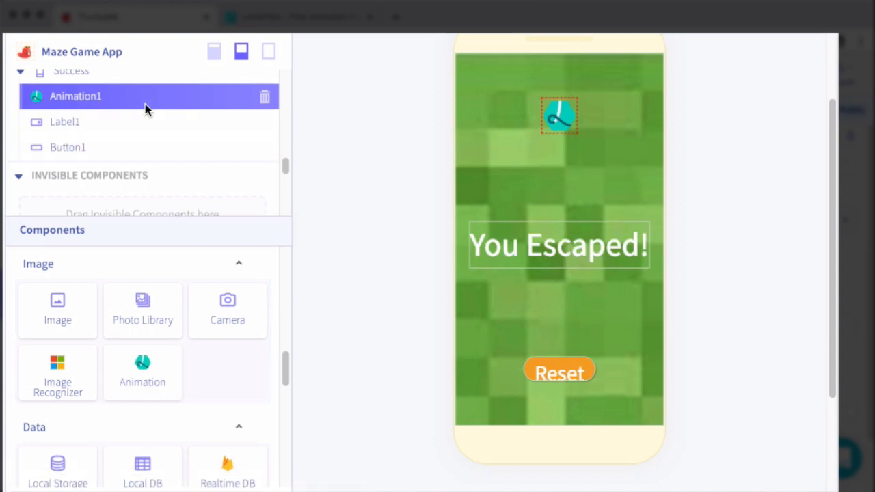
# Move the Animation component between the "You Escaped!" label and the Reset button, and set its source to 4022-success-animation.json
pyautogui.moveTo(145, 109); pyautogui.dragTo(146, 137)
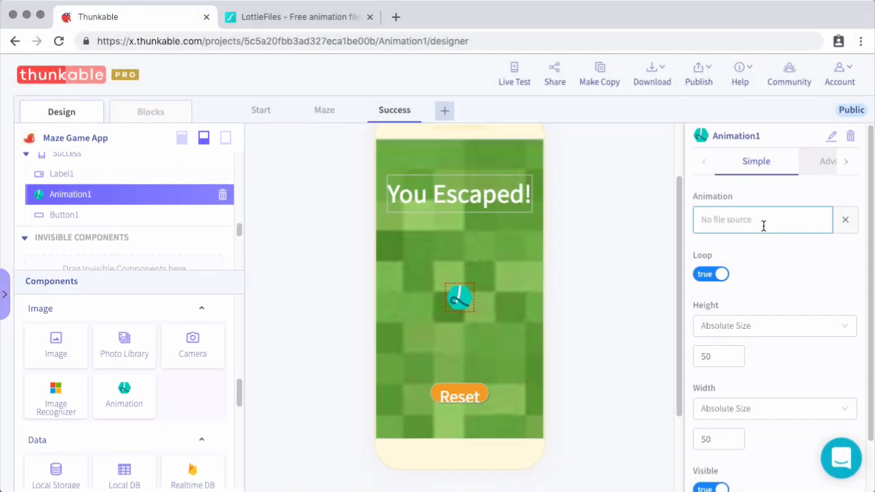
pyautogui.click(764, 226)
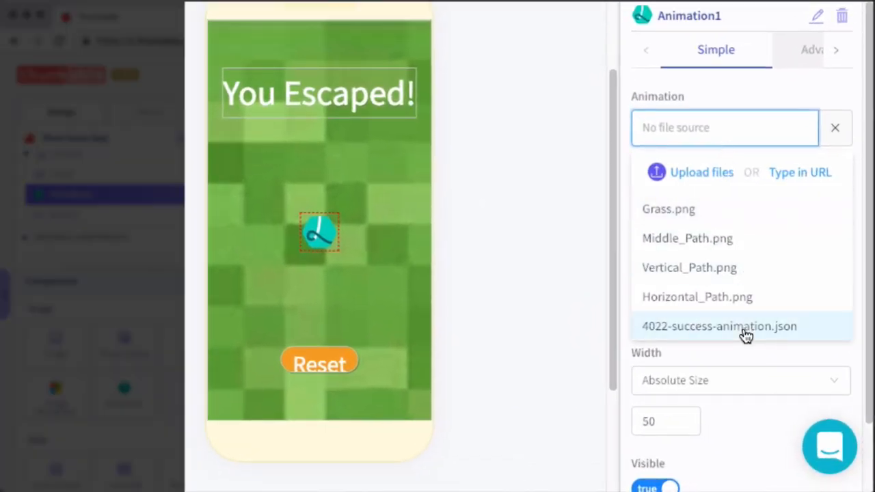
pyautogui.click(744, 329)
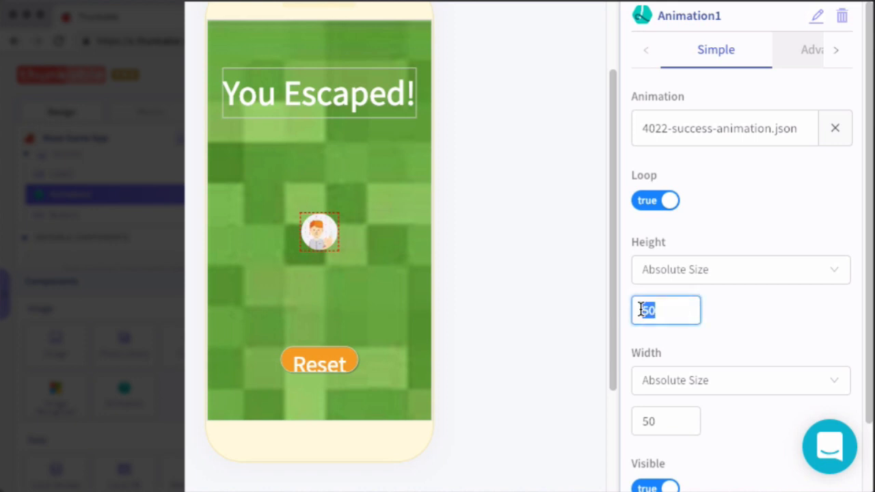
# Set the success animation's height and width to an absolute size of 300 each
pyautogui.write('300')
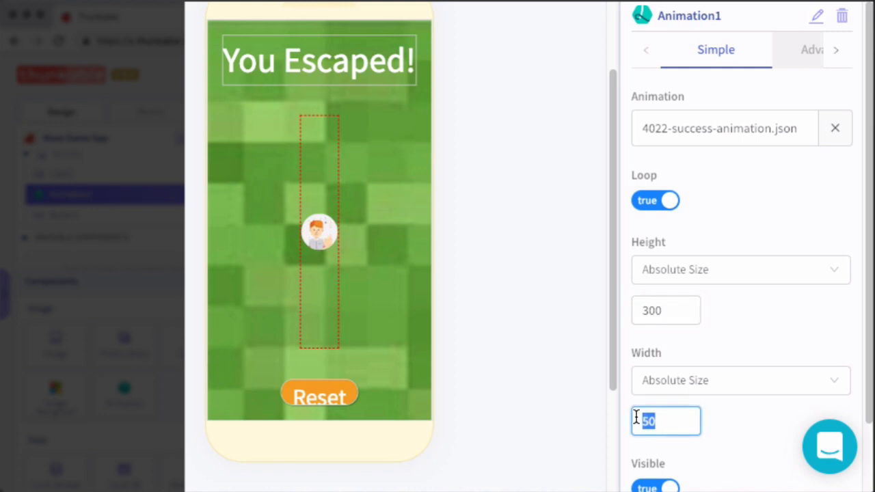
pyautogui.write('300')
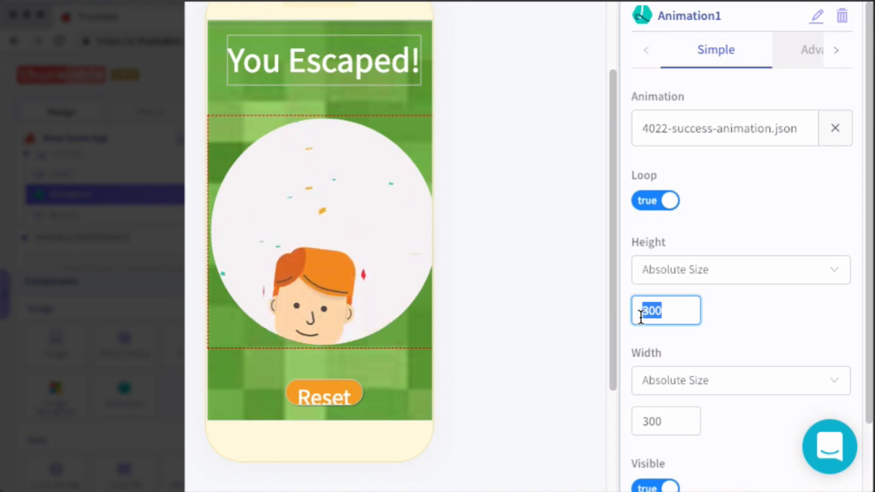
# Set the animation's height and width to 280 each and move it above the "You Escaped!" label
pyautogui.write('280')
pyautogui.moveTo(684, 413); pyautogui.dragTo(625, 416)
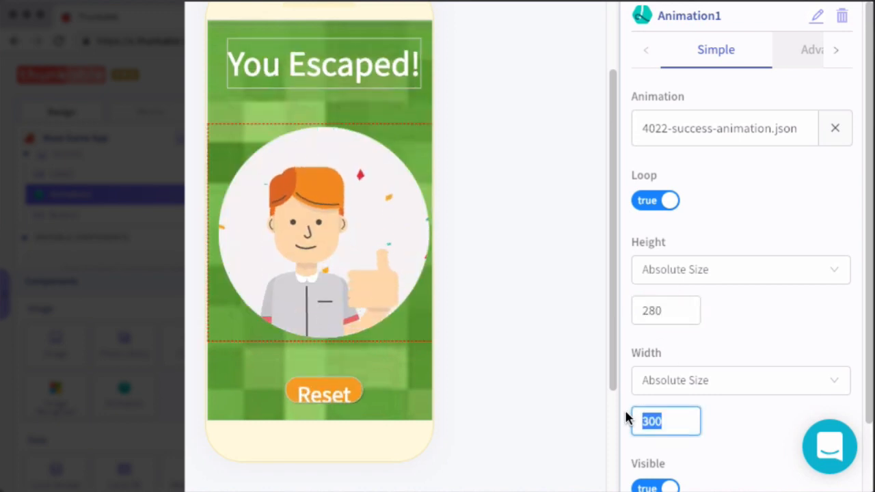
pyautogui.write('280')
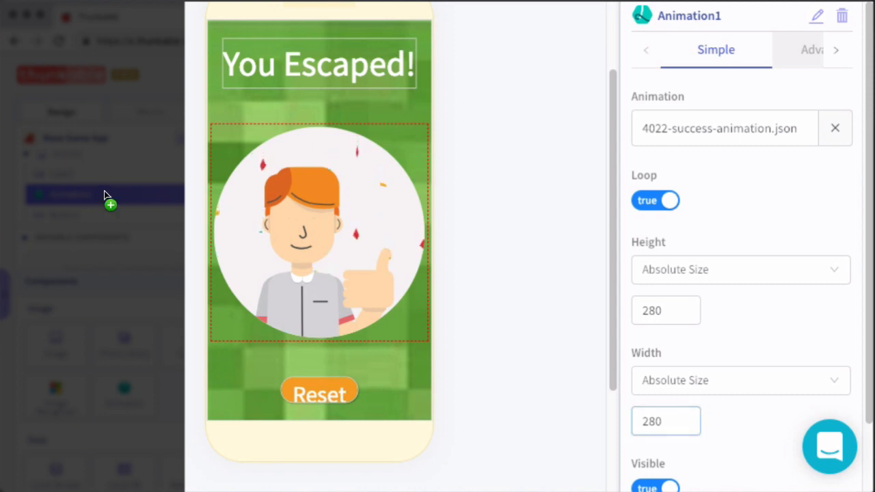
pyautogui.moveTo(104, 195); pyautogui.dragTo(103, 178)
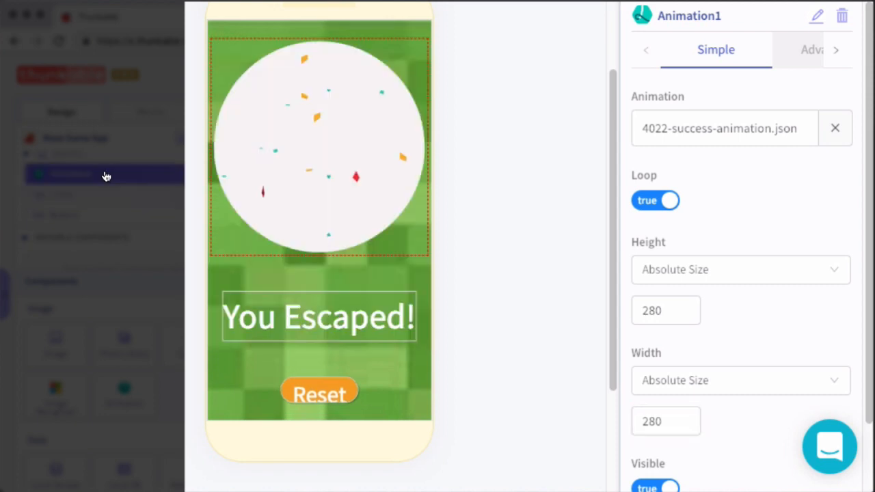